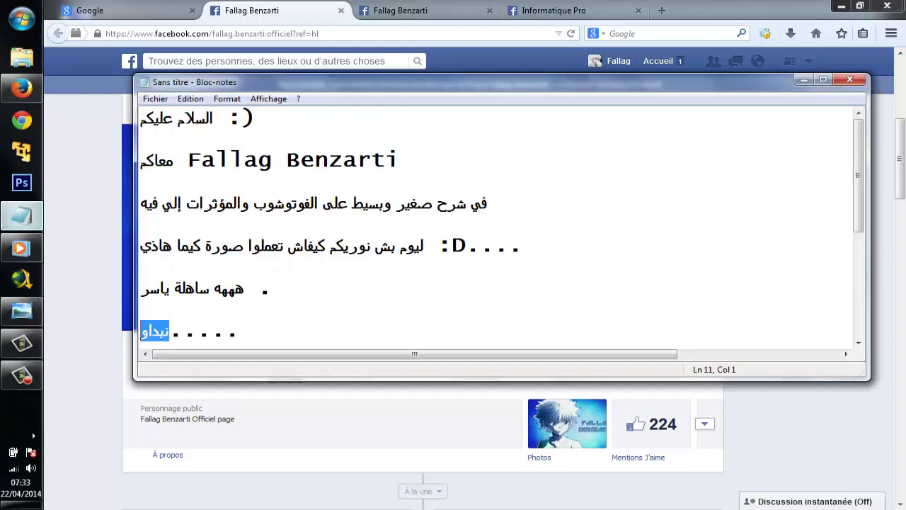
Bring the Arabic tutorial notes to the front and read the opening lines about the author
{"action": "left_click", "coordinate": [21, 215]}
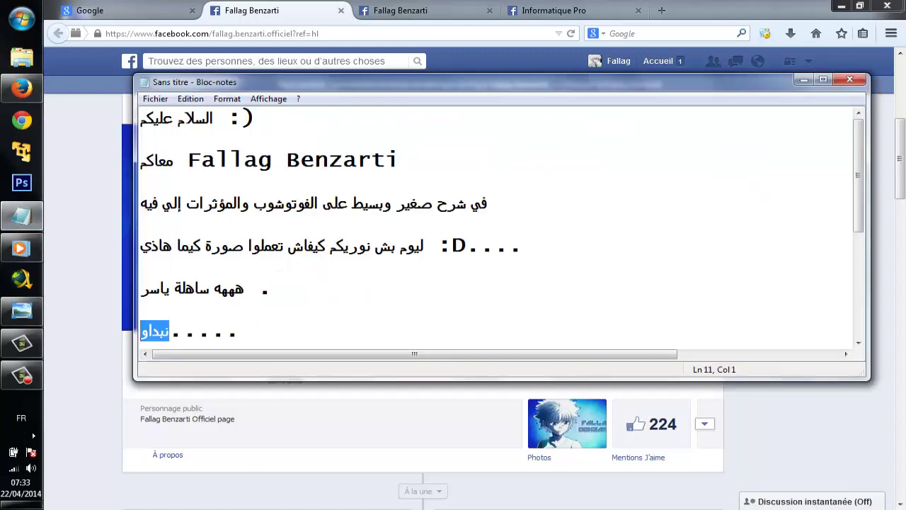
{"action": "key", "text": "ctrl+Home"}
{"action": "key", "text": "shift+End"}
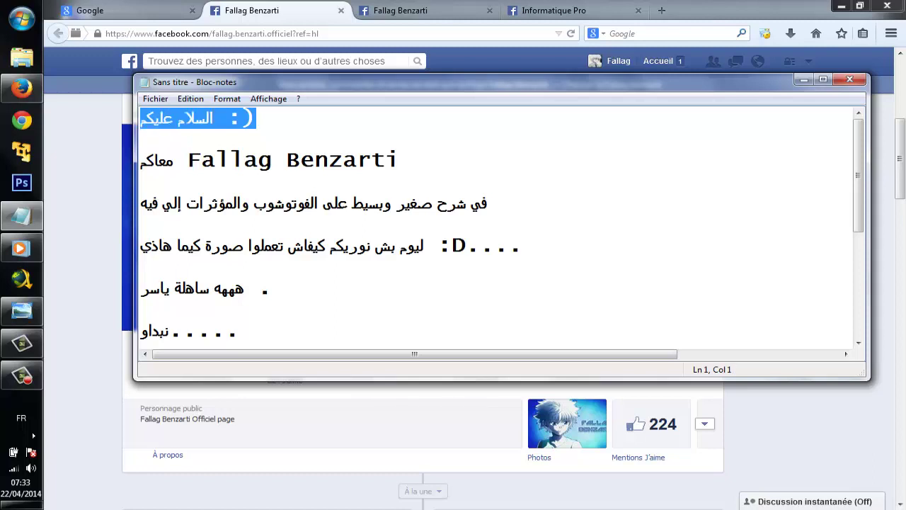
{"action": "key", "text": "Down"}
{"action": "key", "text": "Down"}
{"action": "key", "text": "End"}
{"action": "key", "text": "shift+Home"}
{"action": "key", "text": "shift+Right"}
{"action": "key", "text": "shift+Right"}
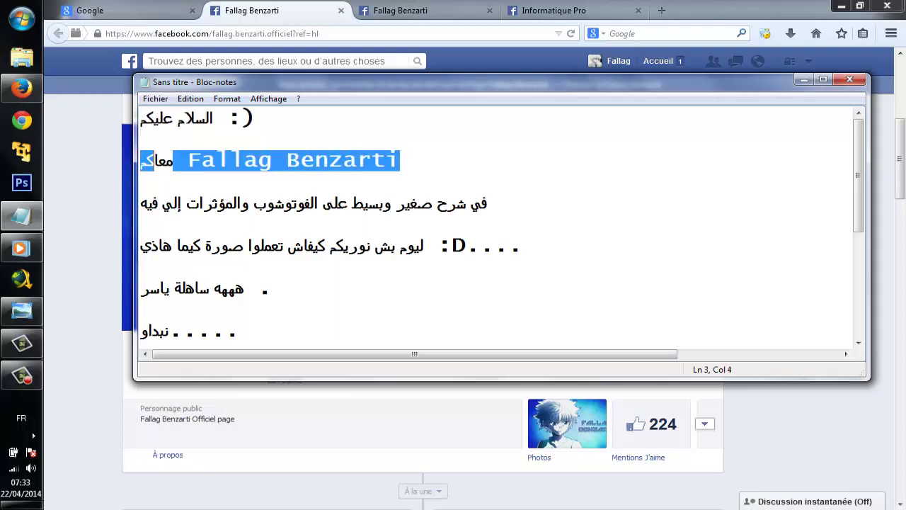
{"action": "key", "text": "shift+Right"}
{"action": "key", "text": "End"}
{"action": "key", "text": "Down"}
{"action": "key", "text": "End"}
{"action": "key", "text": "shift+Home"}
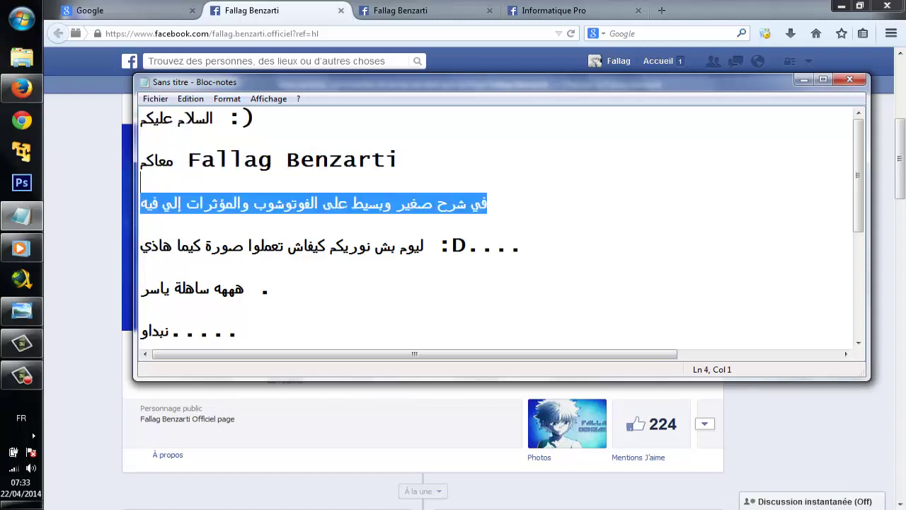
Read the lines on Photoshop effects and making the image, then open the finished example image
{"action": "key", "text": "ctrl+Left"}
{"action": "key", "text": "ctrl+Left"}
{"action": "key", "text": "ctrl+Left"}
{"action": "key", "text": "ctrl+Left"}
{"action": "key", "text": "shift+Left"}
{"action": "key", "text": "shift+Left"}
{"action": "key", "text": "shift+Left"}
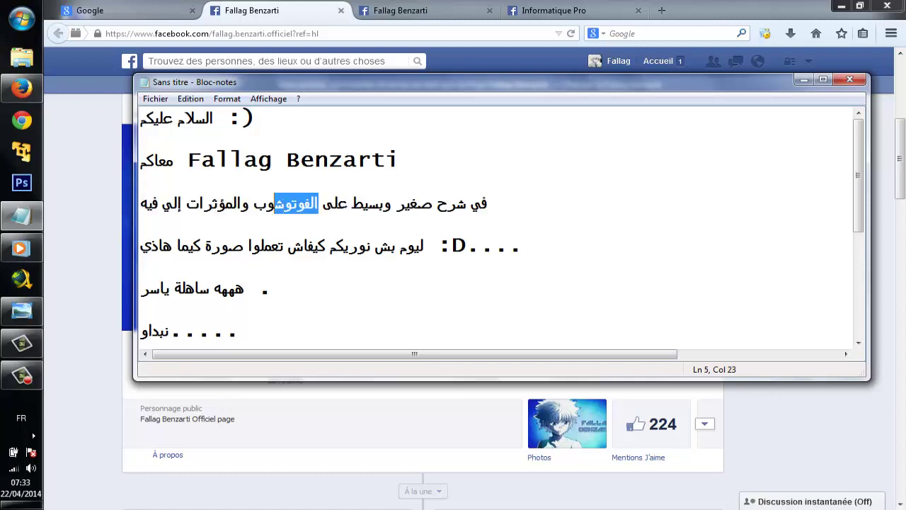
{"action": "key", "text": "shift+Left"}
{"action": "key", "text": "shift+Left"}
{"action": "key", "text": "shift+Left"}
{"action": "key", "text": "Right"}
{"action": "key", "text": "shift+Right"}
{"action": "key", "text": "shift+Right"}
{"action": "key", "text": "shift+Right"}
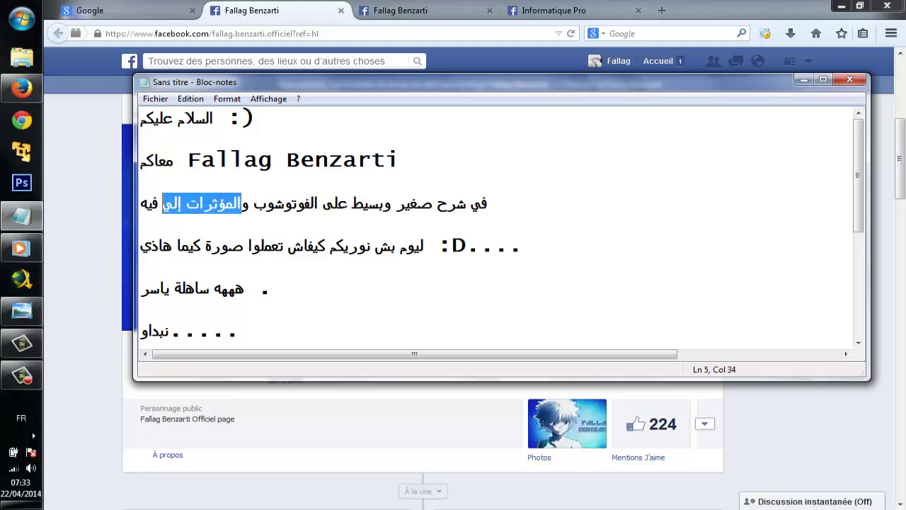
{"action": "key", "text": "shift+Right"}
{"action": "key", "text": "shift+Right"}
{"action": "key", "text": "shift+Right"}
{"action": "key", "text": "Right"}
{"action": "key", "text": "Down"}
{"action": "key", "text": "Down"}
{"action": "key", "text": "shift+Left"}
{"action": "key", "text": "shift+Left"}
{"action": "key", "text": "shift+Left"}
{"action": "key", "text": "shift+Home"}
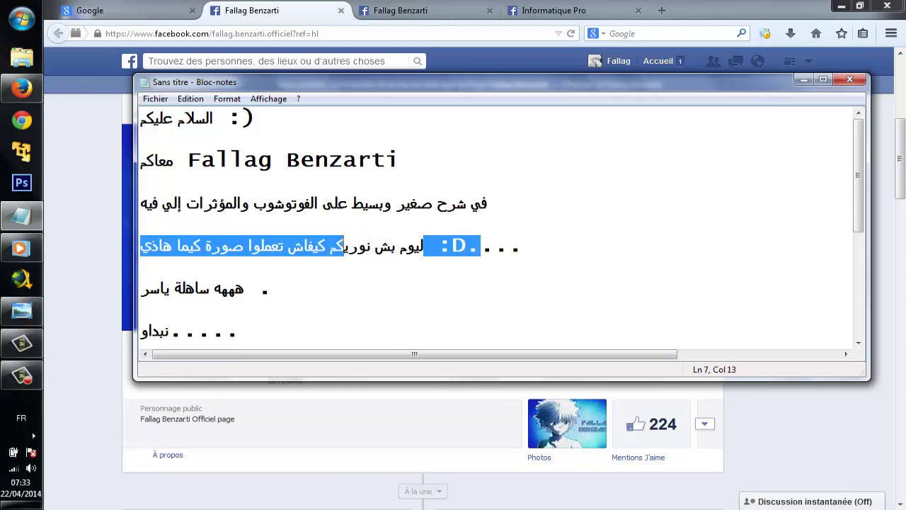
{"action": "key", "text": "ctrl+shift+Right"}
{"action": "key", "text": "ctrl+shift+Right"}
{"action": "key", "text": "ctrl+shift+Right"}
{"action": "key", "text": "ctrl+shift+Right"}
{"action": "key", "text": "Left"}
{"action": "key", "text": "Left"}
{"action": "key", "text": "Left"}
{"action": "key", "text": "shift+Home"}
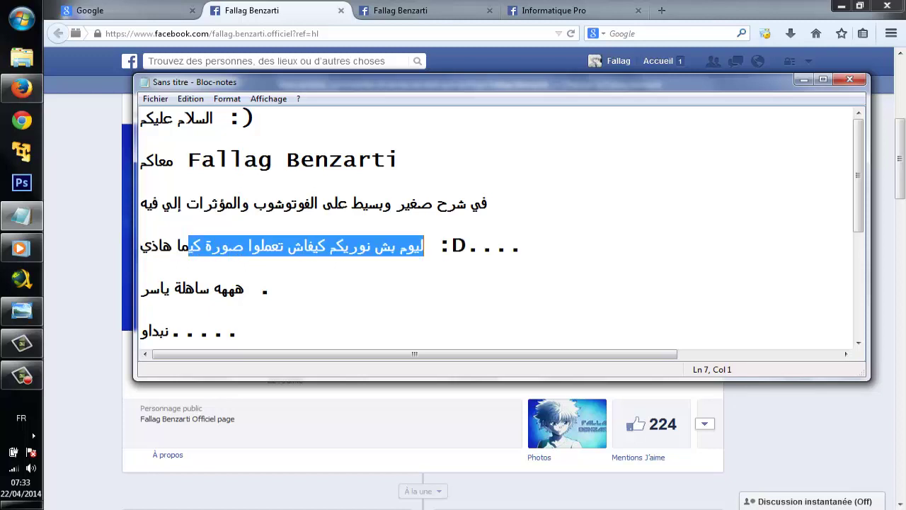
{"action": "left_click", "coordinate": [21, 310]}
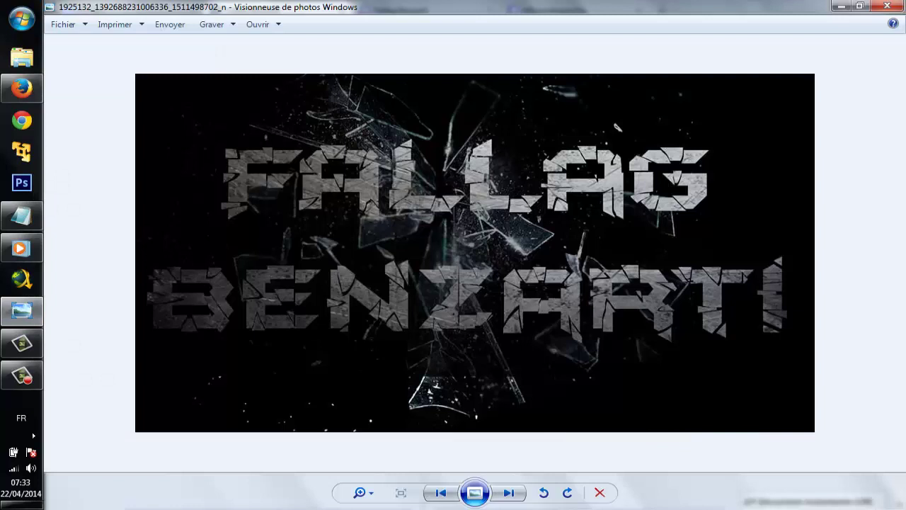
Reread the last lines of the notes, ending on نبداو, then switch to the empty Photoshop workspace
{"action": "left_click", "coordinate": [21, 215]}
{"action": "key", "text": "Down"}
{"action": "key", "text": "Down"}
{"action": "key", "text": "shift+Home"}
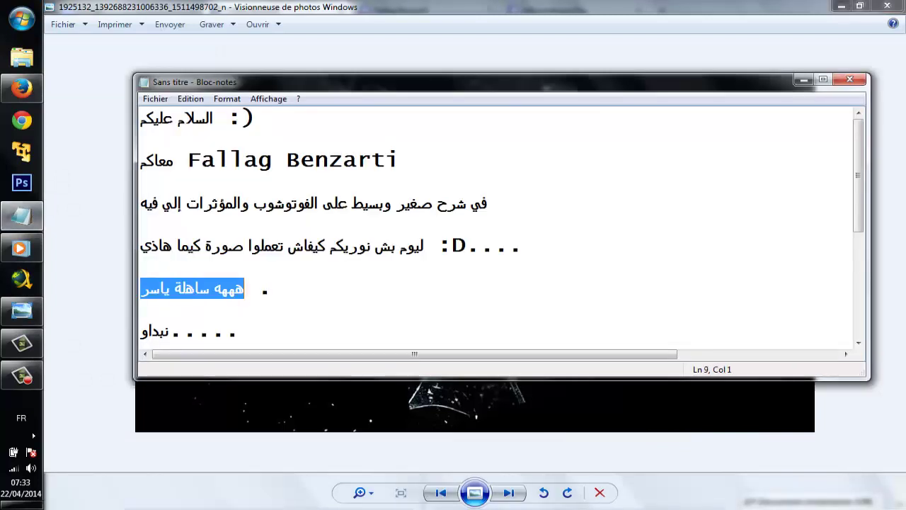
{"action": "key", "text": "ctrl+Right"}
{"action": "key", "text": "Down"}
{"action": "key", "text": "Down"}
{"action": "key", "text": "shift+Home"}
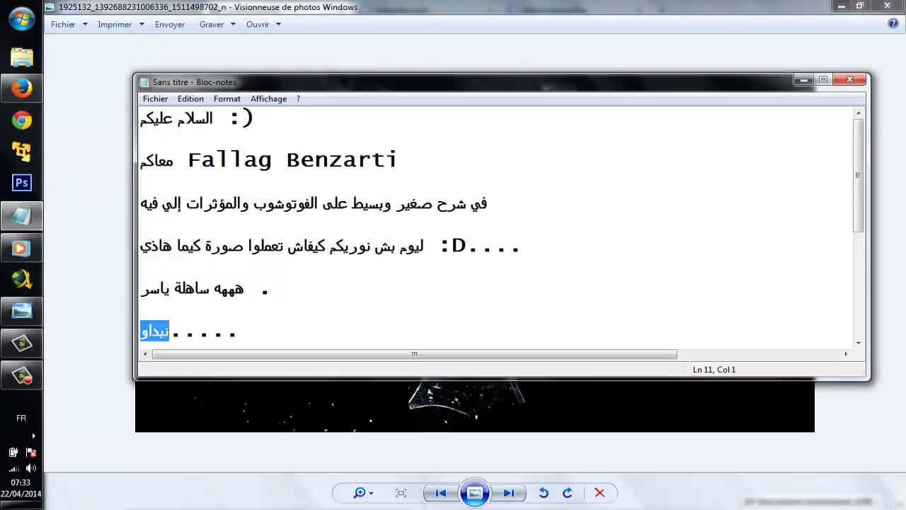
{"action": "left_click", "coordinate": [21, 183]}
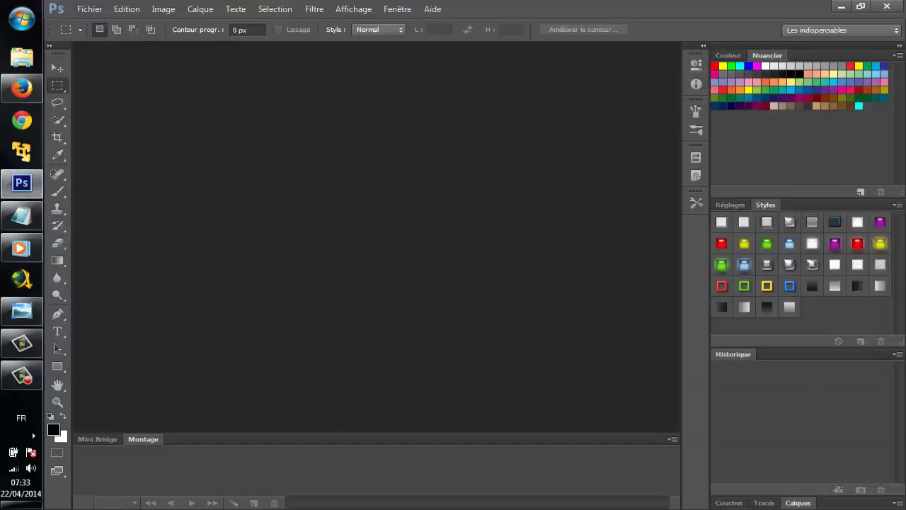
Create a new document named test at 1920 × 1200 px, 72 ppi, with a white background
{"action": "key", "text": "alt"}
{"action": "key", "text": "Down"}
{"action": "key", "text": "Return"}
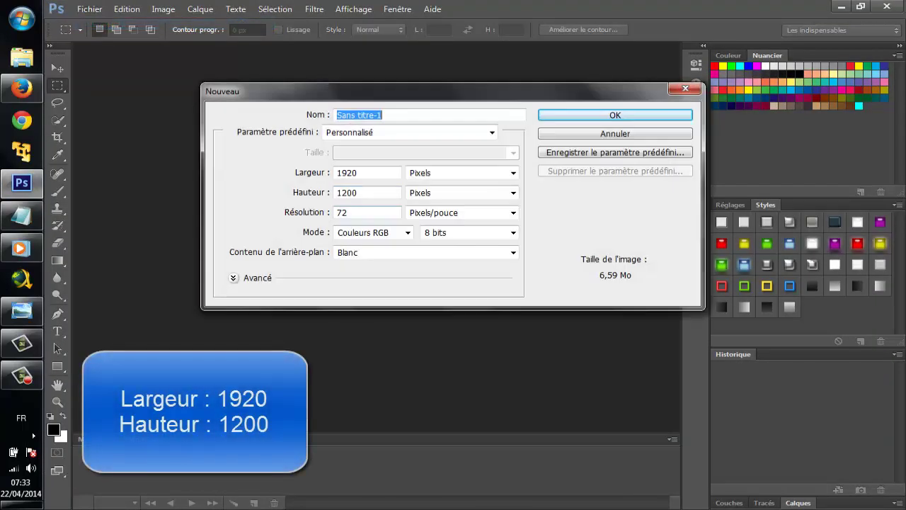
{"action": "key", "text": "Tab"}
{"action": "key", "text": "Tab"}
{"action": "key", "text": "Tab"}
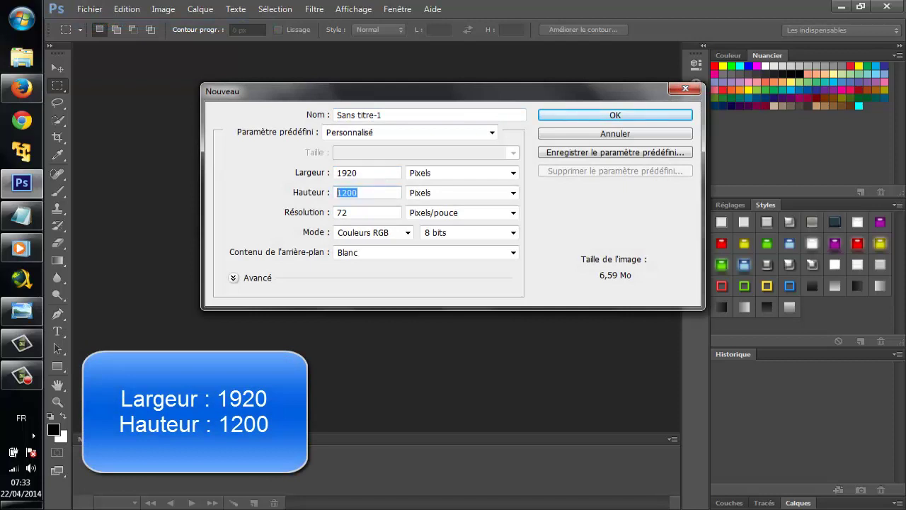
{"action": "key", "text": "shift+Tab"}
{"action": "key", "text": "Tab"}
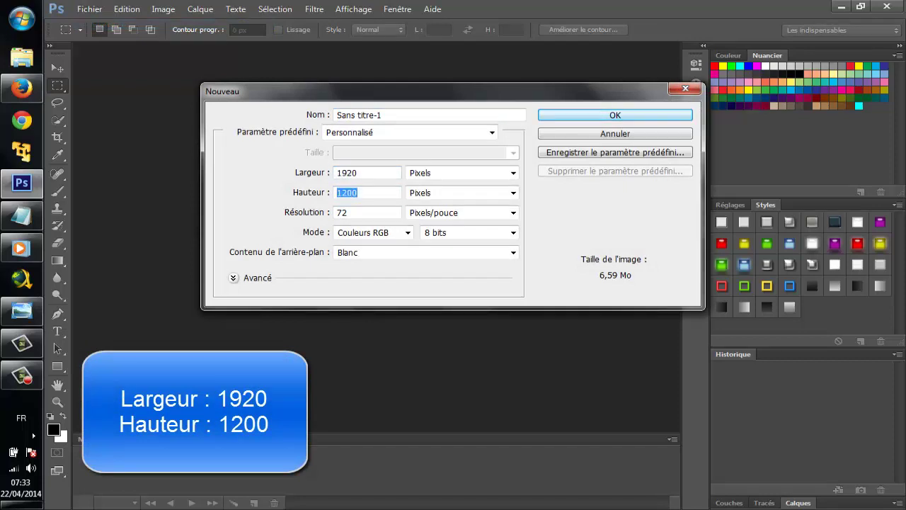
{"action": "key", "text": "shift+Tab"}
{"action": "key", "text": "shift+Tab"}
{"action": "key", "text": "shift+Tab"}
{"action": "type", "text": "t"}
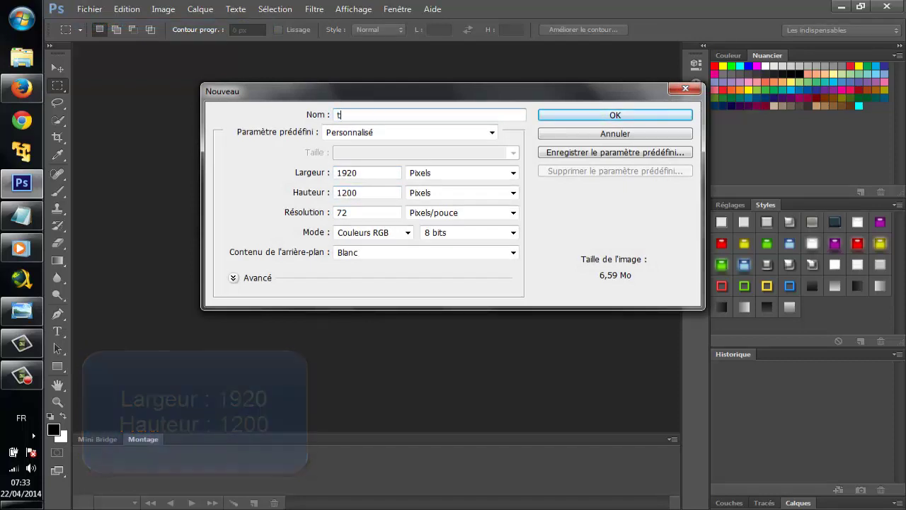
{"action": "type", "text": "est"}
{"action": "key", "text": "Return"}
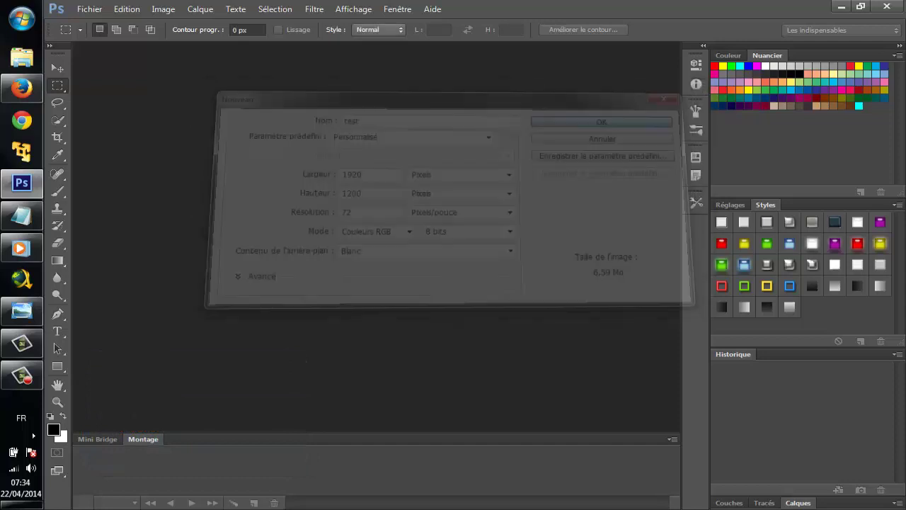
Hide the grid and zoom the canvas view in to about 50%
{"action": "key", "text": "ctrl+apostrophe"}
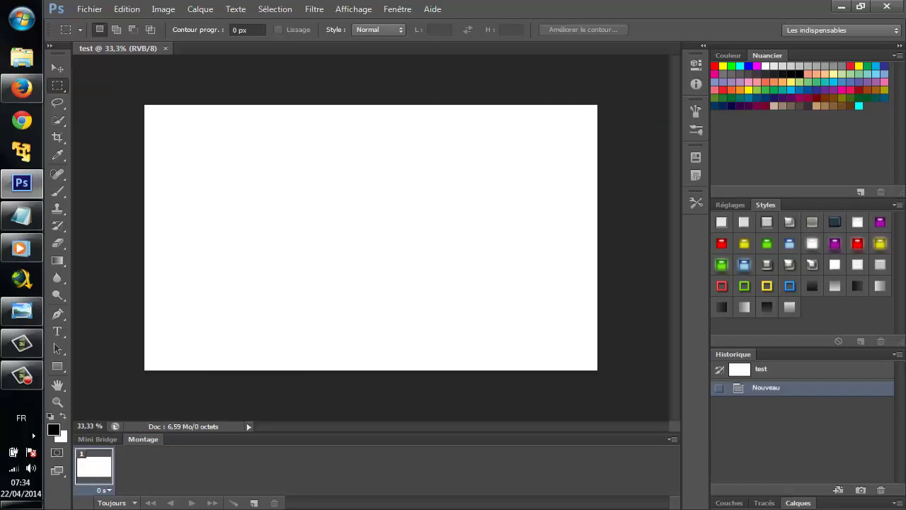
{"action": "key", "text": "z"}
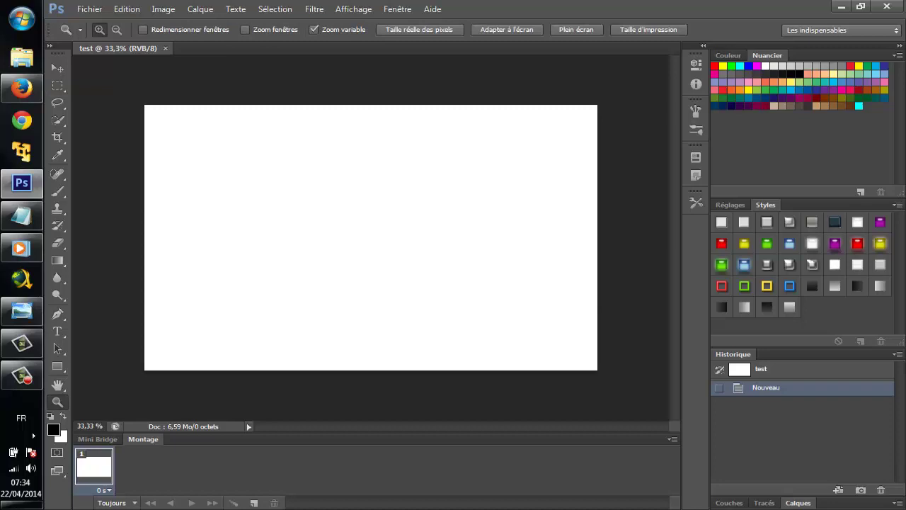
{"action": "scroll", "coordinate": [371, 238], "scroll_direction": "up", "scroll_amount": 1}
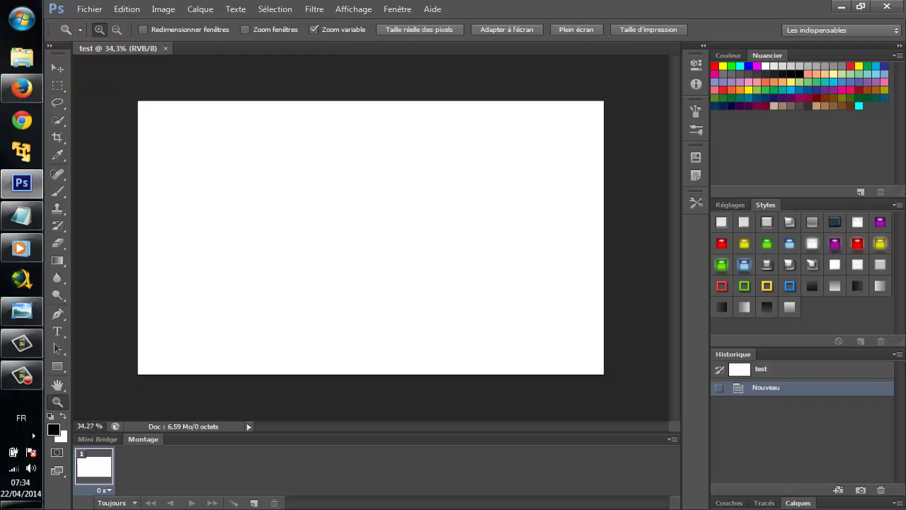
{"action": "key", "text": "ctrl+plus"}
{"action": "scroll", "coordinate": [370, 237], "scroll_direction": "up", "scroll_amount": 1}
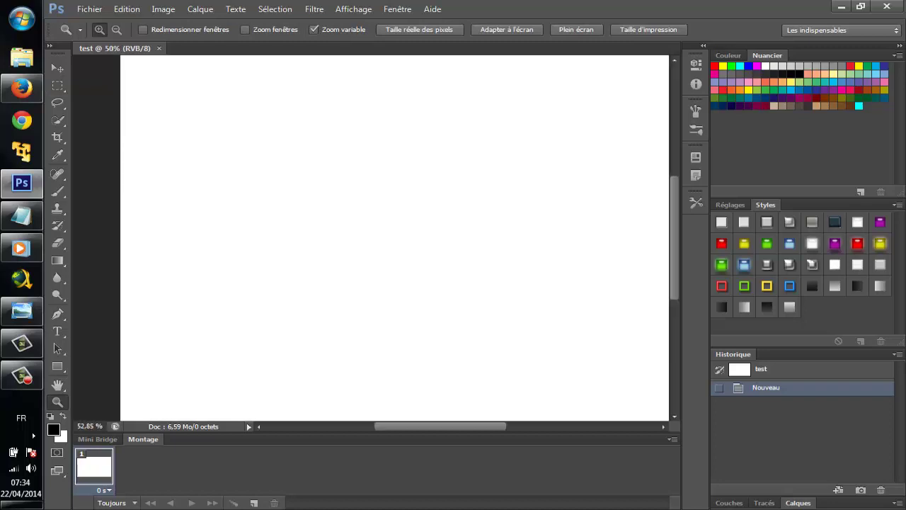
{"action": "scroll", "coordinate": [371, 237], "scroll_direction": "up", "scroll_amount": 3}
{"action": "scroll", "coordinate": [379, 237], "scroll_direction": "down", "scroll_amount": 1}
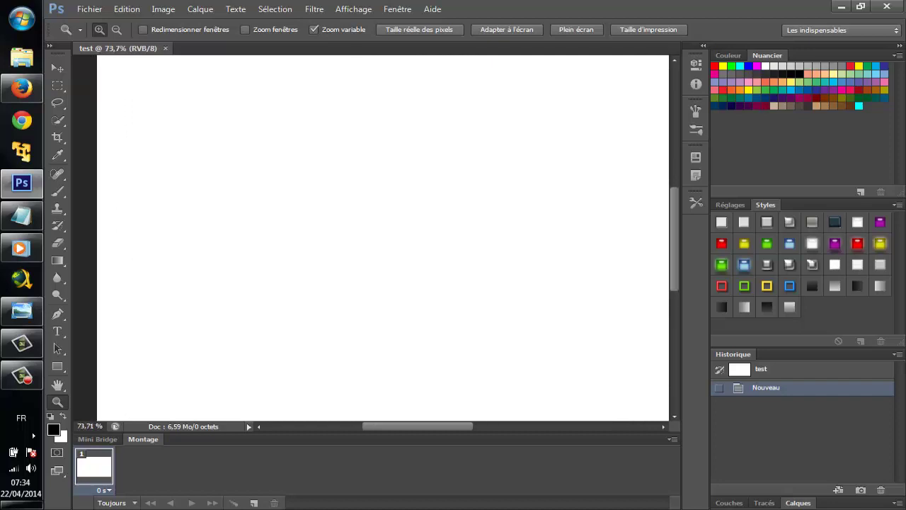
{"action": "scroll", "coordinate": [378, 237], "scroll_direction": "down", "scroll_amount": 2}
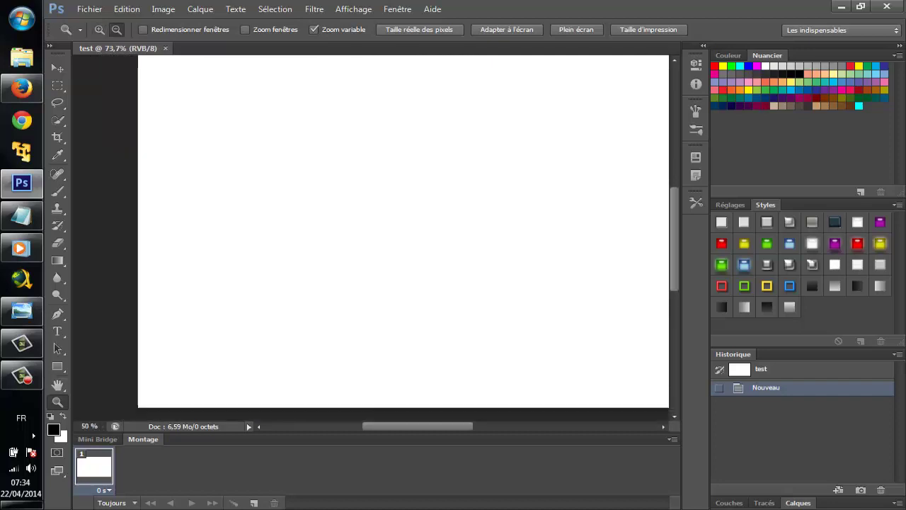
{"action": "scroll", "coordinate": [379, 237], "scroll_direction": "down", "scroll_amount": 1}
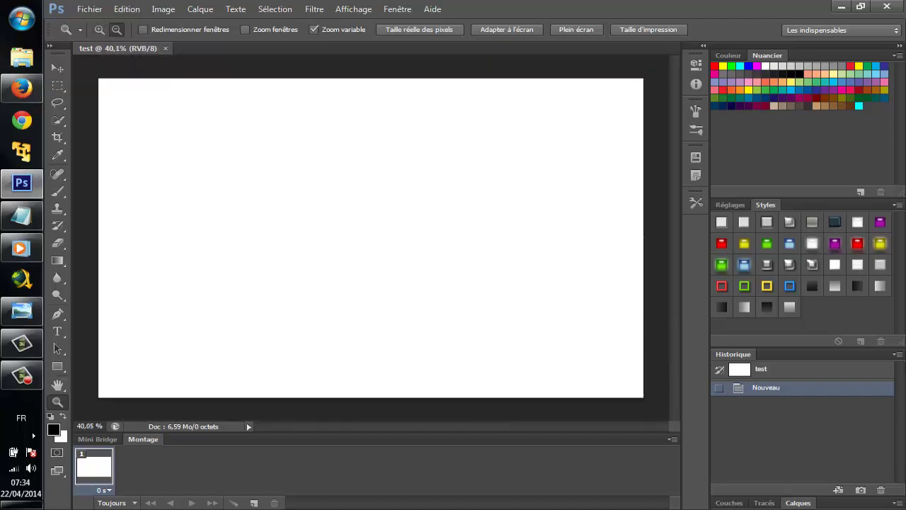
Paint the whole canvas black with an oversized brush of roughly 3600 px
{"action": "left_click", "coordinate": [57, 68]}
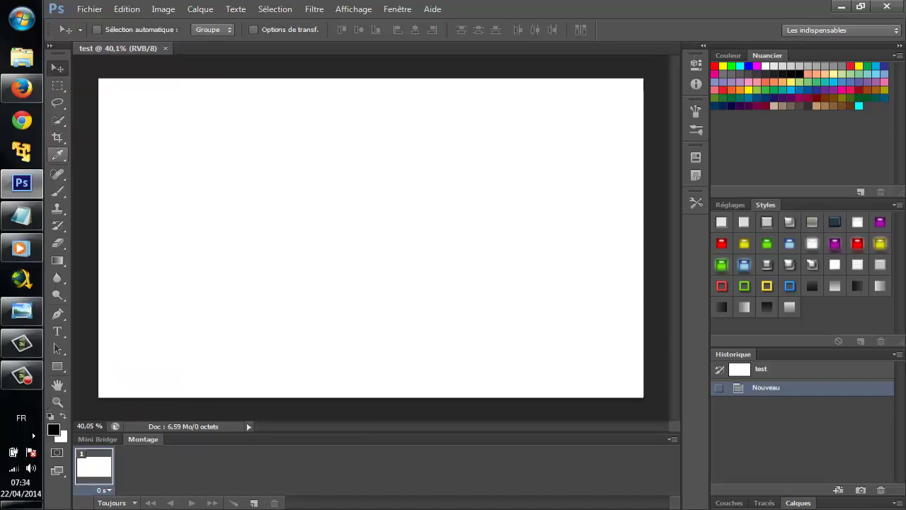
{"action": "left_click", "coordinate": [57, 191]}
{"action": "left_click_drag", "start_coordinate": [227, 208], "coordinate": [101, 199]}
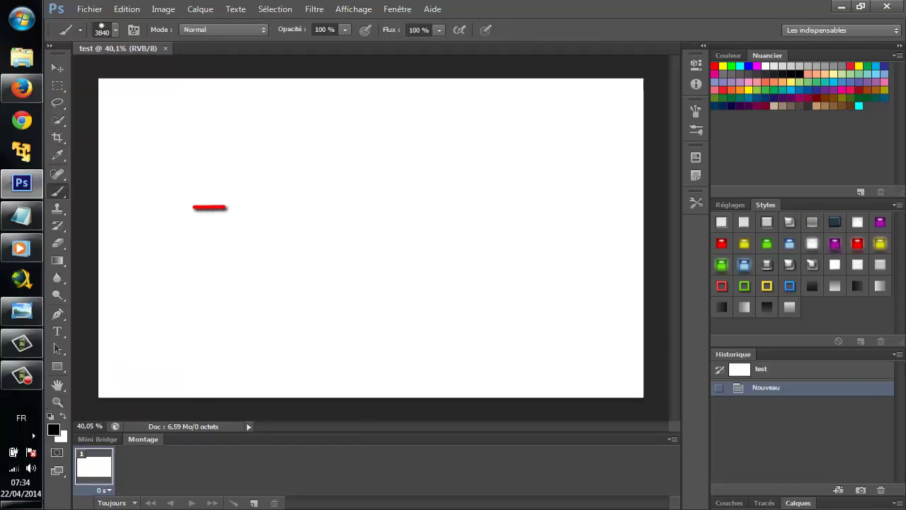
{"action": "left_click", "coordinate": [137, 228]}
{"action": "left_click_drag", "start_coordinate": [141, 229], "coordinate": [140, 169]}
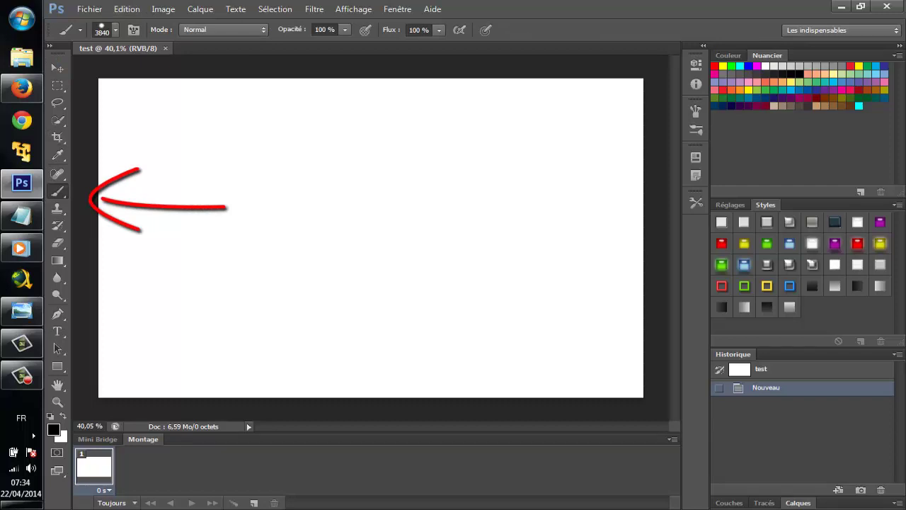
{"action": "left_click", "coordinate": [116, 30]}
{"action": "left_click_drag", "start_coordinate": [199, 72], "coordinate": [197, 71]}
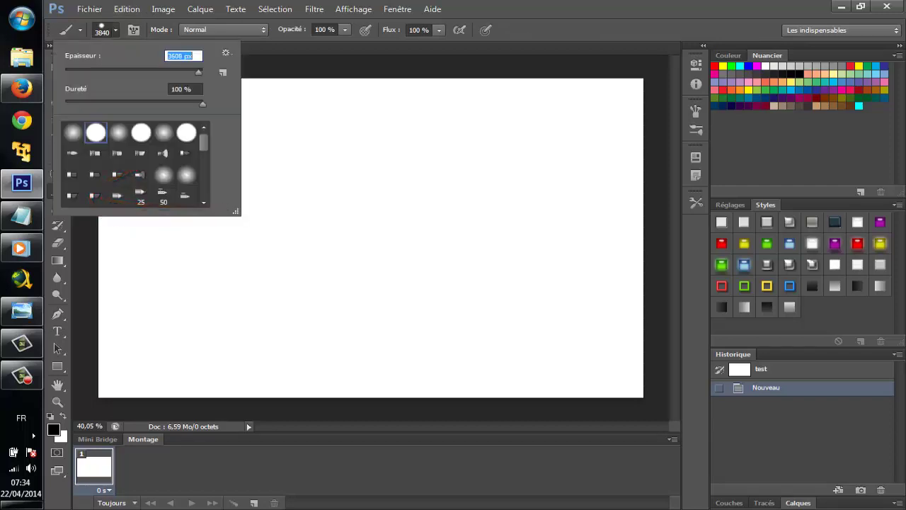
{"action": "key", "text": "Return"}
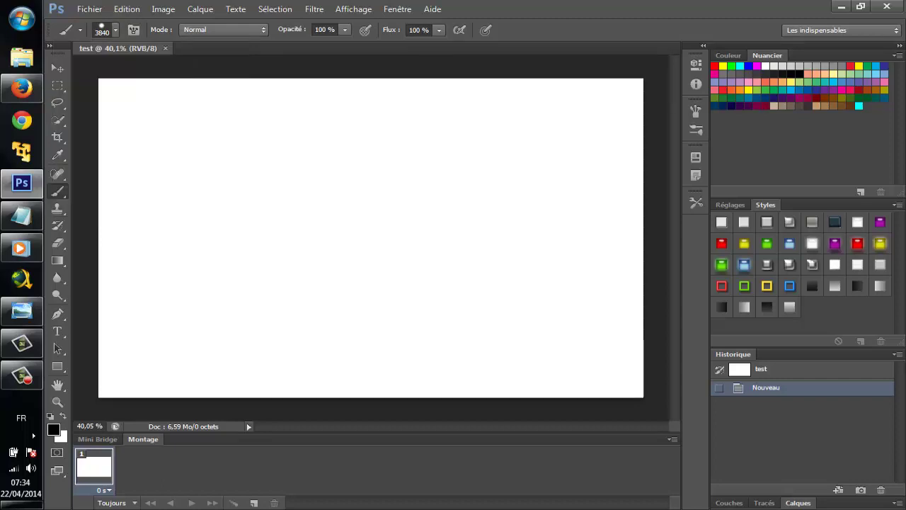
{"action": "left_click", "coordinate": [304, 173]}
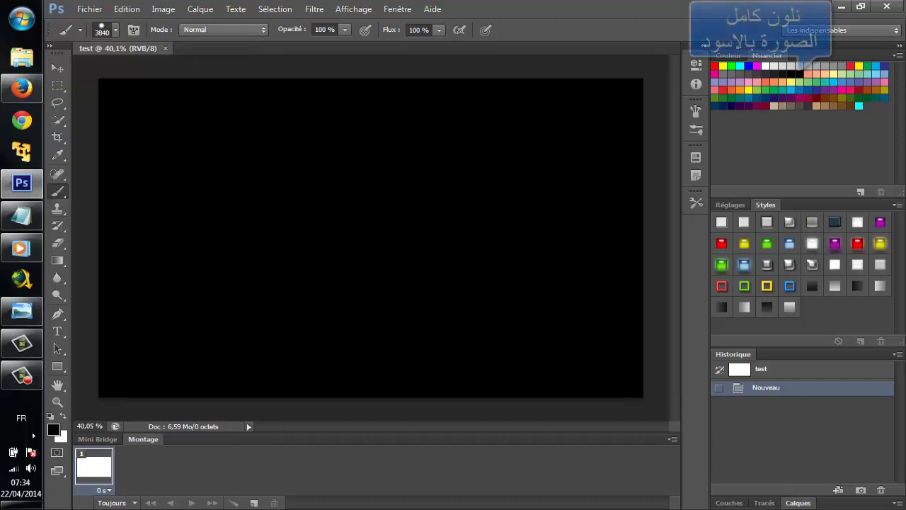
{"action": "key", "text": "v"}
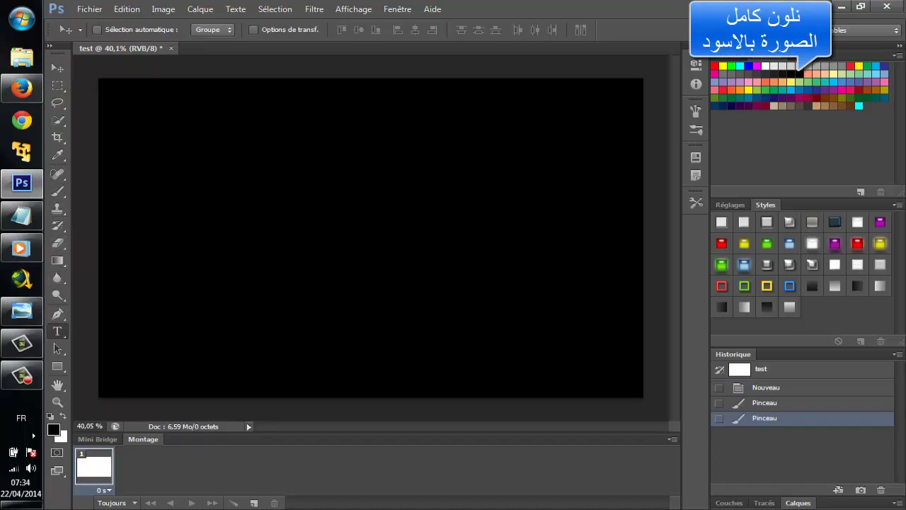
Draw a text box on the black canvas and type TEST in white
{"action": "left_click", "coordinate": [57, 331]}
{"action": "left_click_drag", "start_coordinate": [158, 141], "coordinate": [584, 356]}
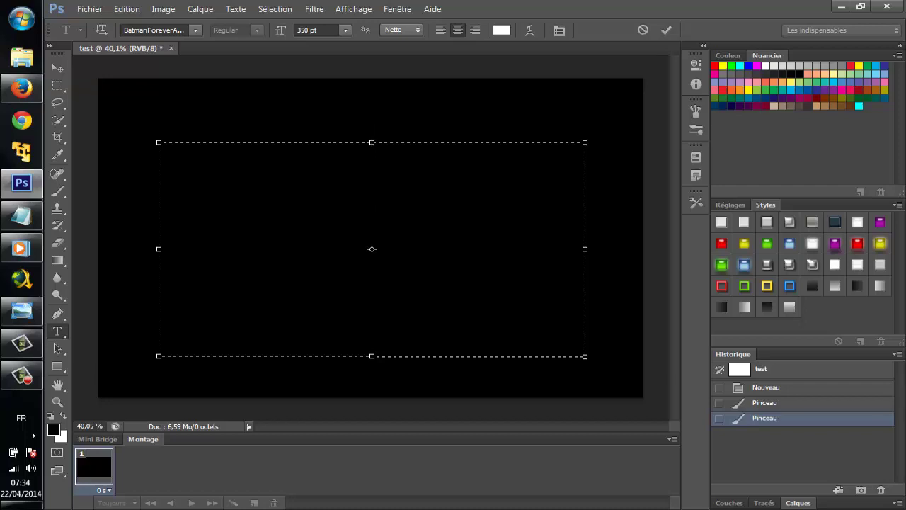
{"action": "type", "text": "TEST"}
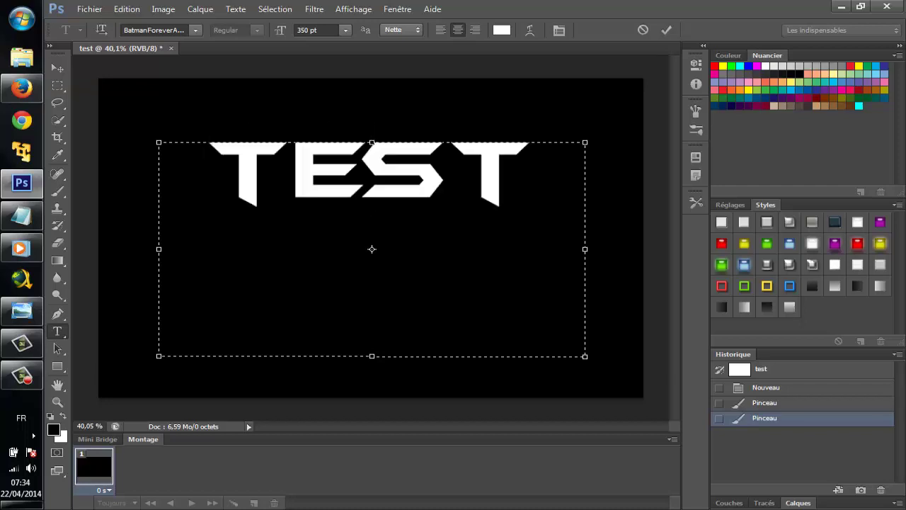
{"action": "key", "text": "ctrl+a"}
{"action": "left_click_drag", "start_coordinate": [439, 152], "coordinate": [434, 200]}
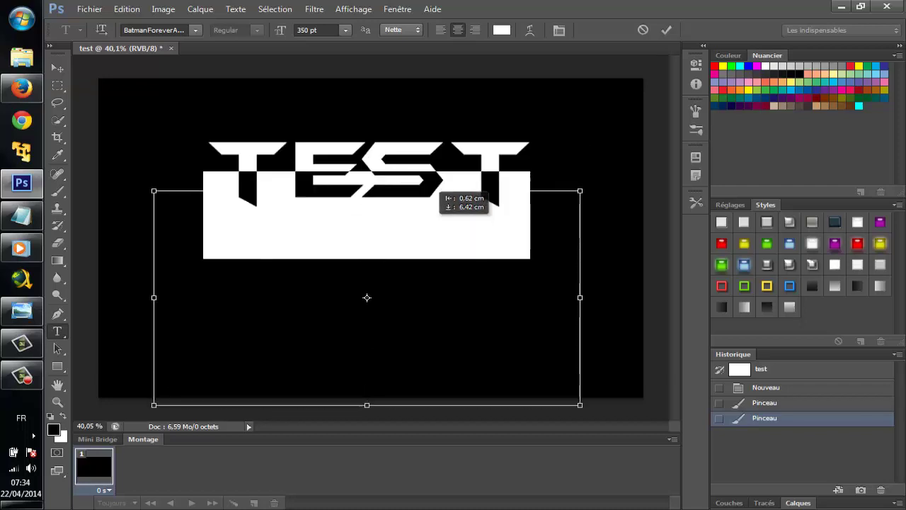
{"action": "type", "text": "A"}
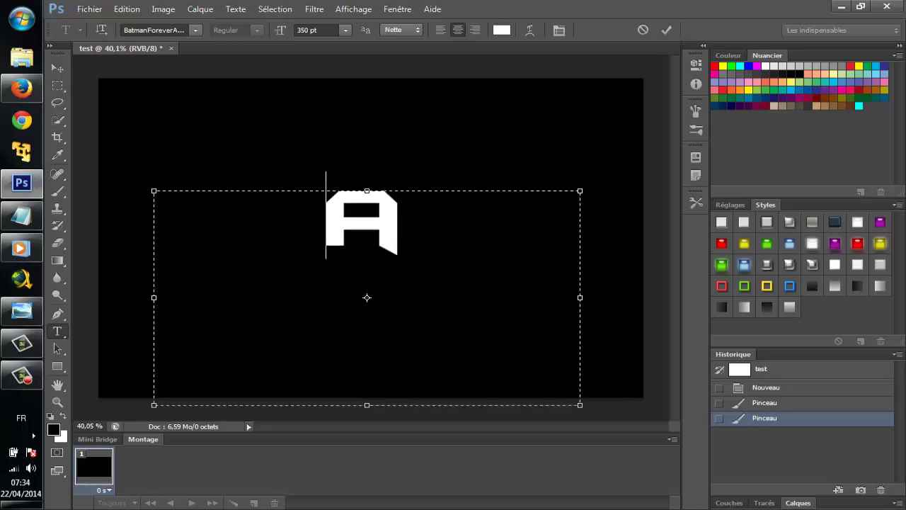
{"action": "key", "text": "ctrl+a"}
{"action": "type", "text": "TEST"}
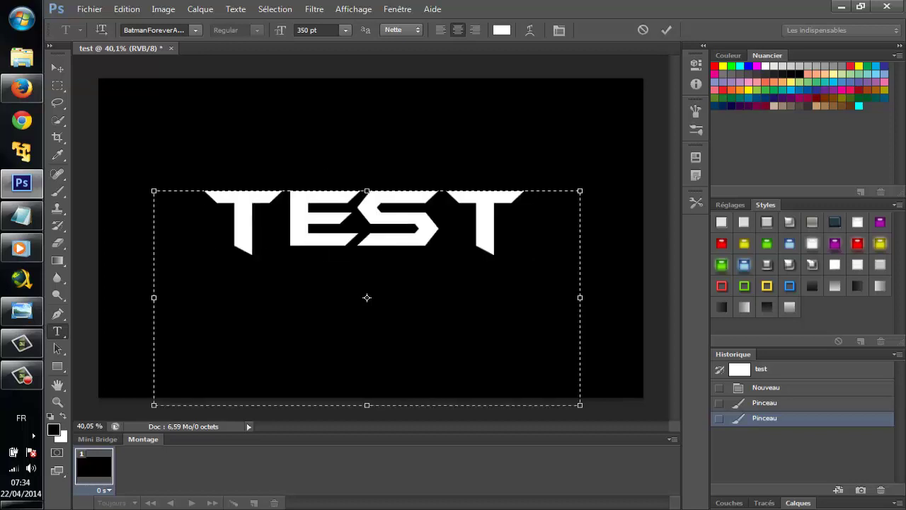
Set the TEST text to 350 pt and shift it slightly left
{"action": "left_click", "coordinate": [303, 30]}
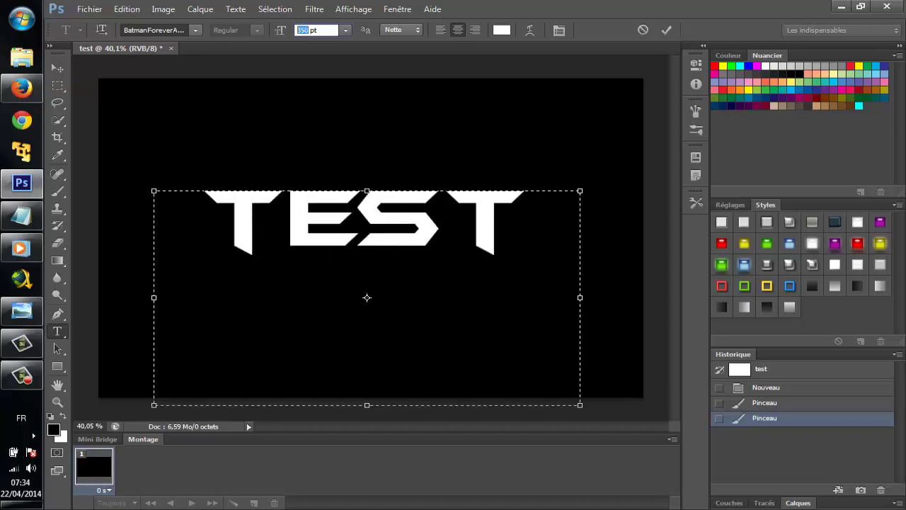
{"action": "left_click", "coordinate": [196, 30]}
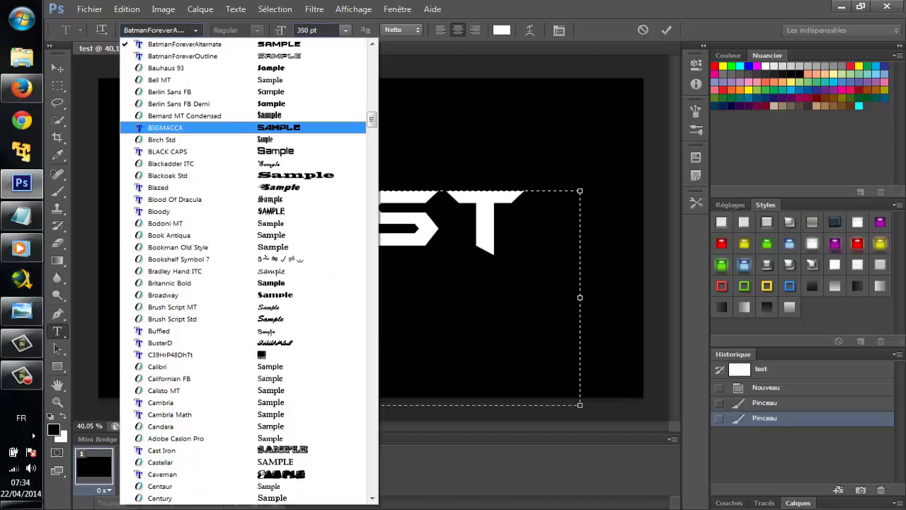
{"action": "key", "text": "Escape"}
{"action": "left_click_drag", "start_coordinate": [510, 191], "coordinate": [506, 192]}
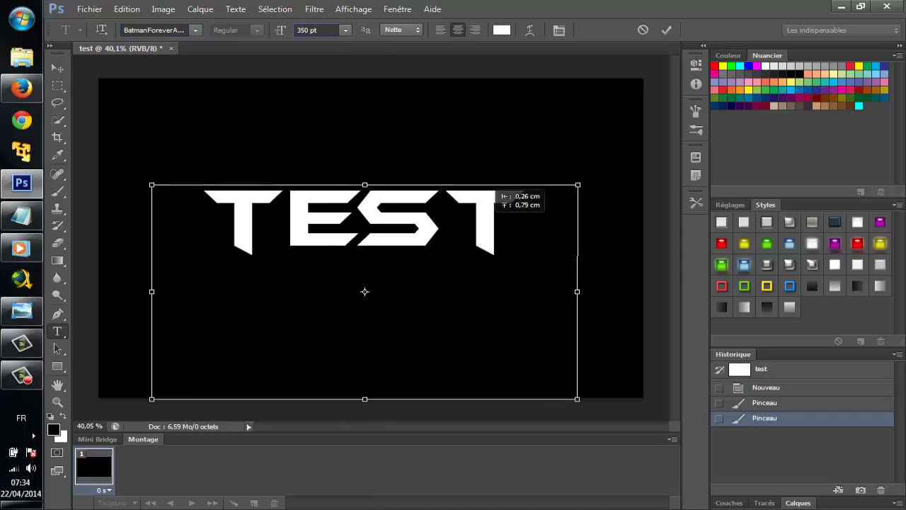
Commit the TEST text, scale it up to about 108%, and move it left and down
{"action": "key", "text": "ctrl+Return"}
{"action": "key", "text": "v"}
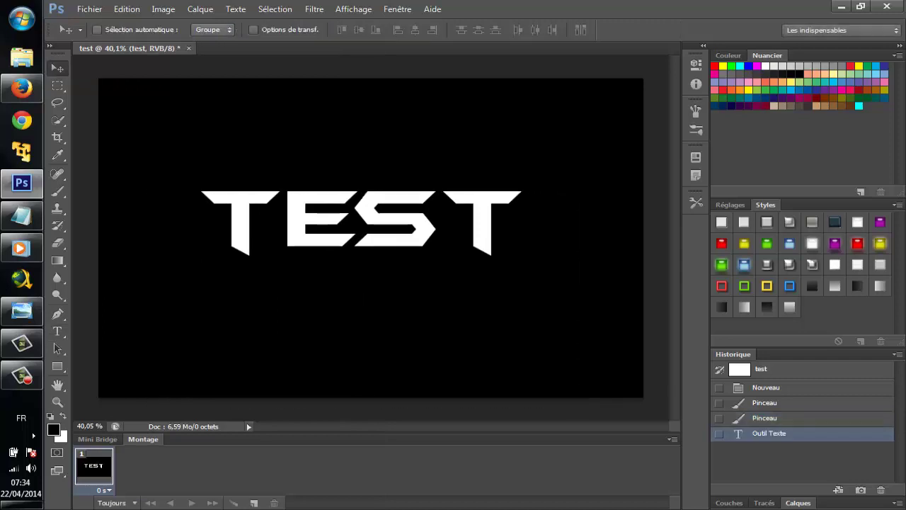
{"action": "left_click_drag", "start_coordinate": [333, 198], "coordinate": [334, 200]}
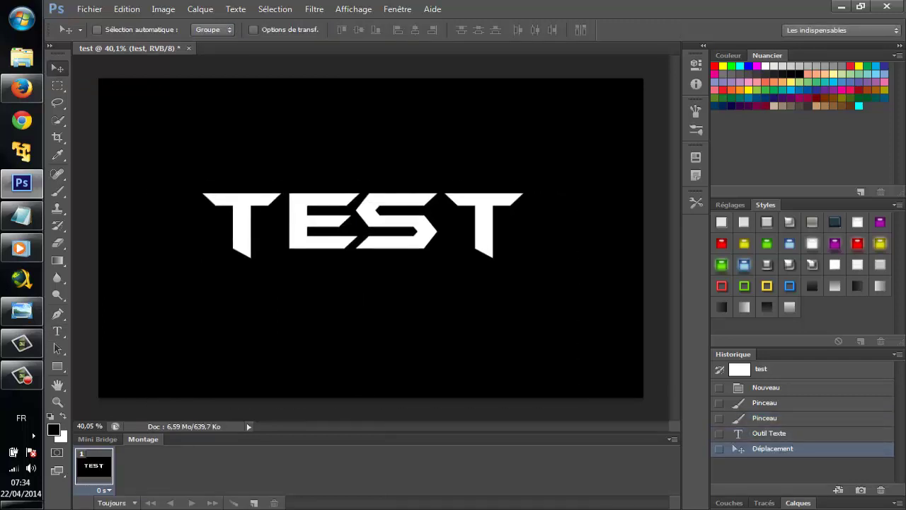
{"action": "key", "text": "ctrl+t"}
{"action": "left_click_drag", "start_coordinate": [578, 175], "coordinate": [611, 152]}
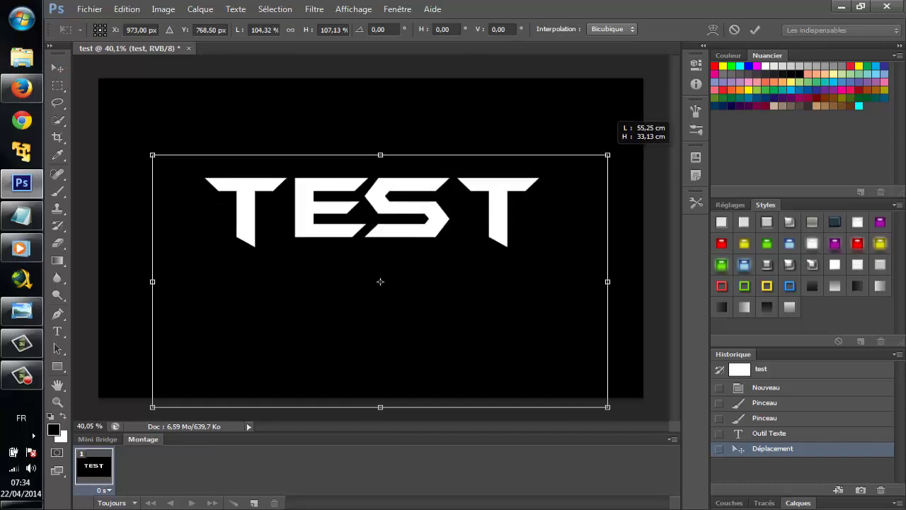
{"action": "left_click", "coordinate": [57, 68]}
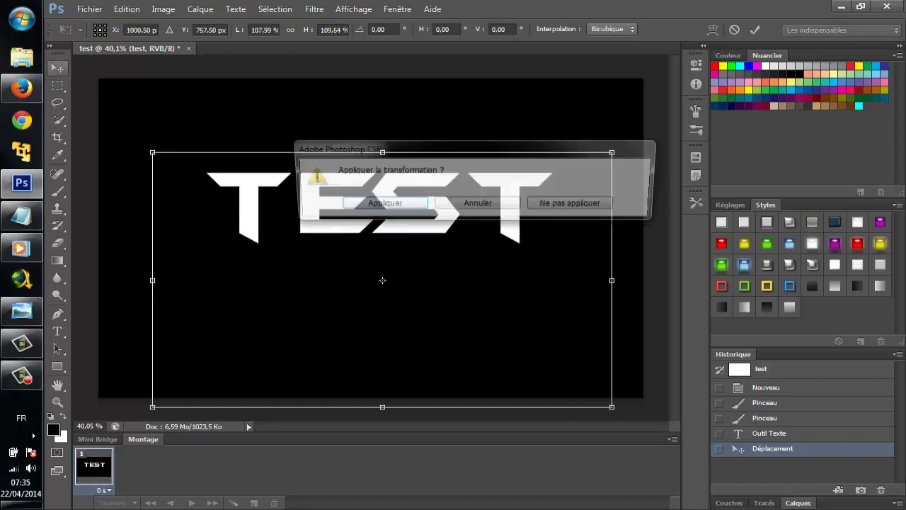
{"action": "key", "text": "Return"}
{"action": "left_click_drag", "start_coordinate": [397, 186], "coordinate": [385, 194]}
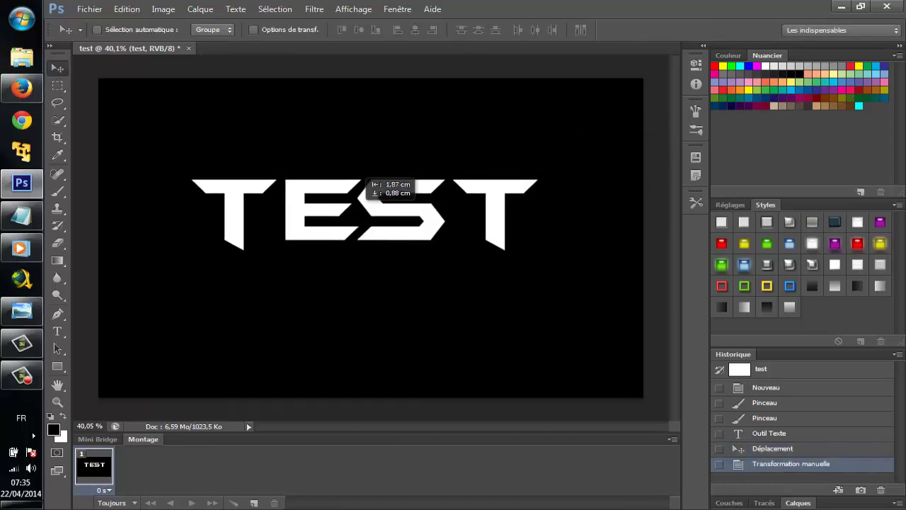
Browse to G:\image pour photoshop and drag the aa Scrathes_ii_by_struckdumb texture onto Photoshop
{"action": "left_click", "coordinate": [21, 57]}
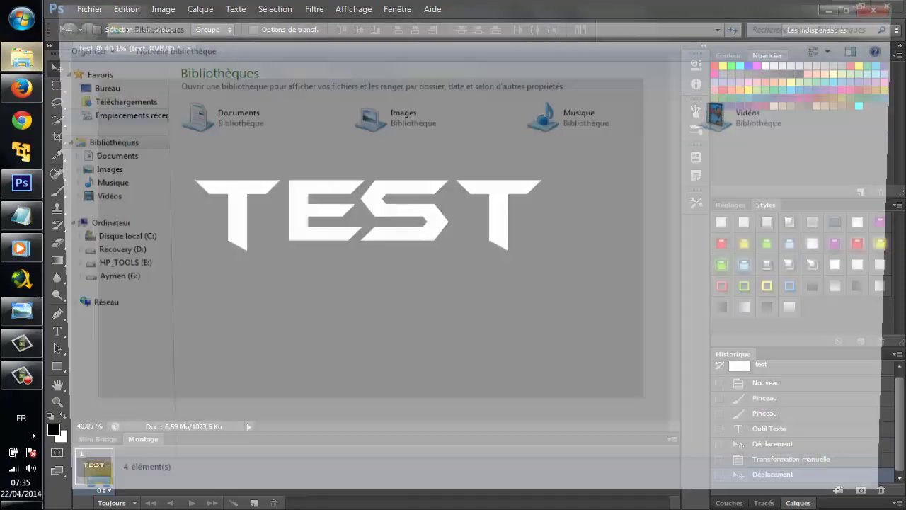
{"action": "left_click", "coordinate": [101, 281]}
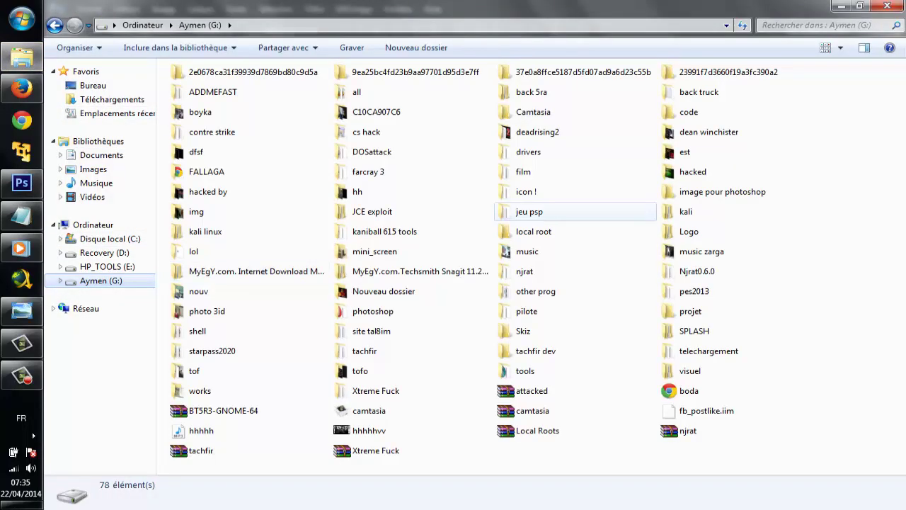
{"action": "left_click", "coordinate": [722, 192]}
{"action": "double_click", "coordinate": [722, 191]}
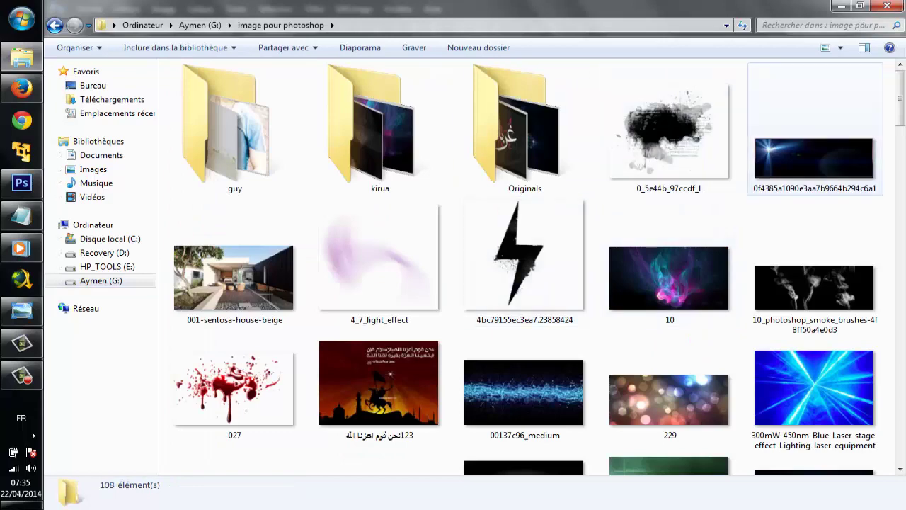
{"action": "scroll", "coordinate": [814, 106], "scroll_direction": "down", "scroll_amount": 3}
{"action": "scroll", "coordinate": [814, 106], "scroll_direction": "down", "scroll_amount": 1}
{"action": "scroll", "coordinate": [814, 106], "scroll_direction": "down", "scroll_amount": 1}
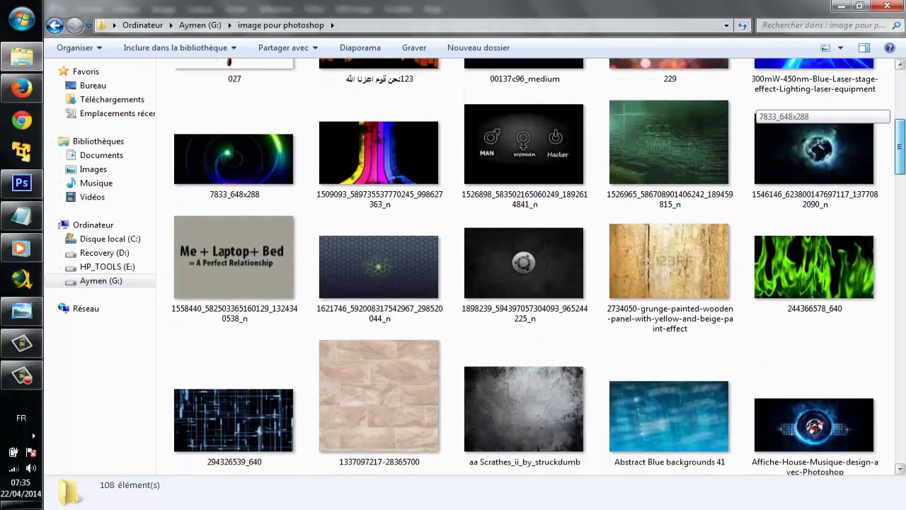
{"action": "scroll", "coordinate": [708, 213], "scroll_direction": "down", "scroll_amount": 1}
{"action": "left_click", "coordinate": [524, 361]}
{"action": "left_click_drag", "start_coordinate": [524, 361], "coordinate": [25, 188]}
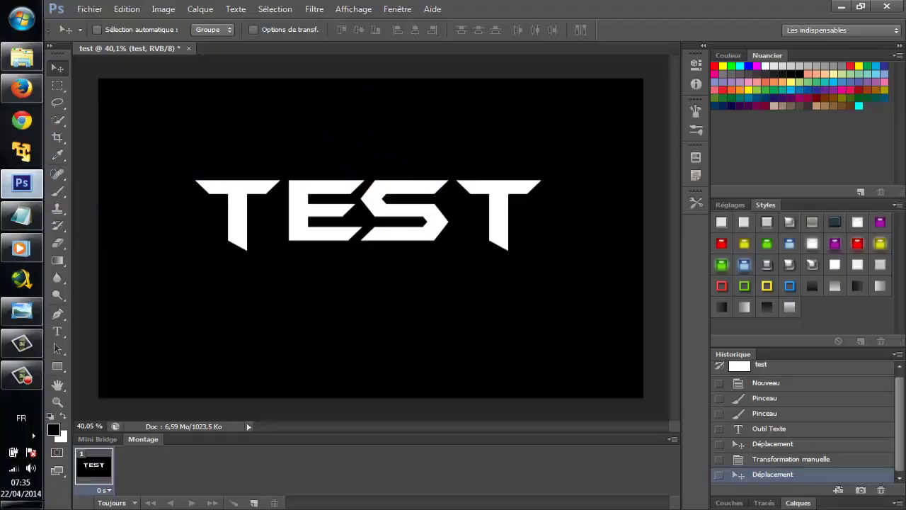
Place the scratch texture in the TEST document and stretch it over the canvas
{"action": "left_click_drag", "start_coordinate": [24, 187], "coordinate": [368, 233]}
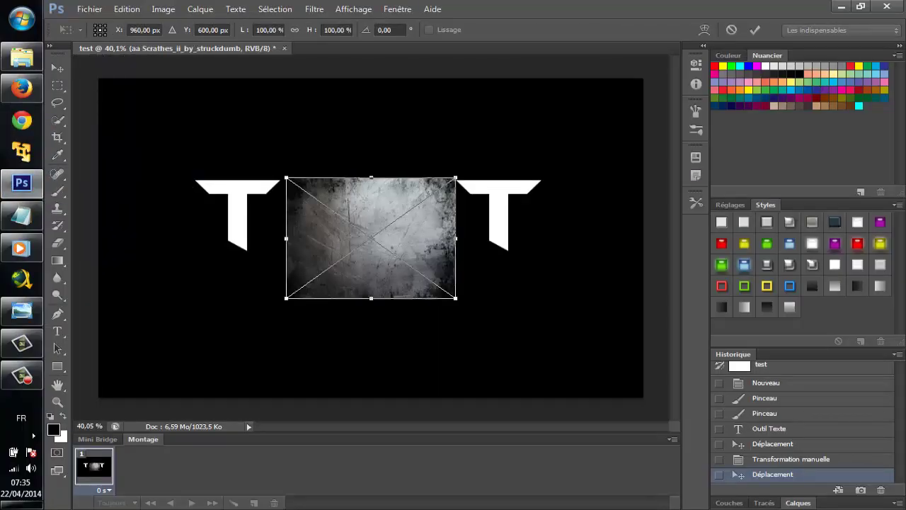
{"action": "left_click_drag", "start_coordinate": [315, 206], "coordinate": [170, 137]}
{"action": "left_click_drag", "start_coordinate": [311, 233], "coordinate": [589, 385]}
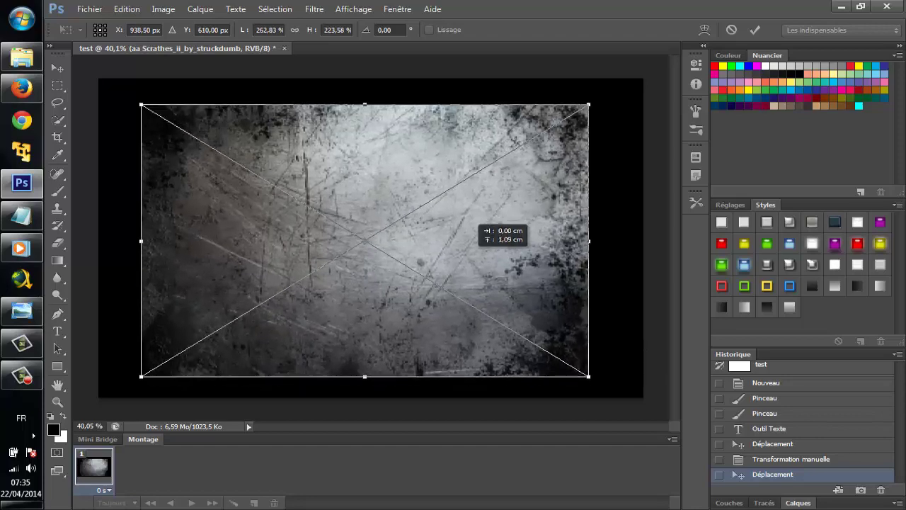
{"action": "left_click_drag", "start_coordinate": [471, 227], "coordinate": [471, 219]}
{"action": "left_click", "coordinate": [57, 68]}
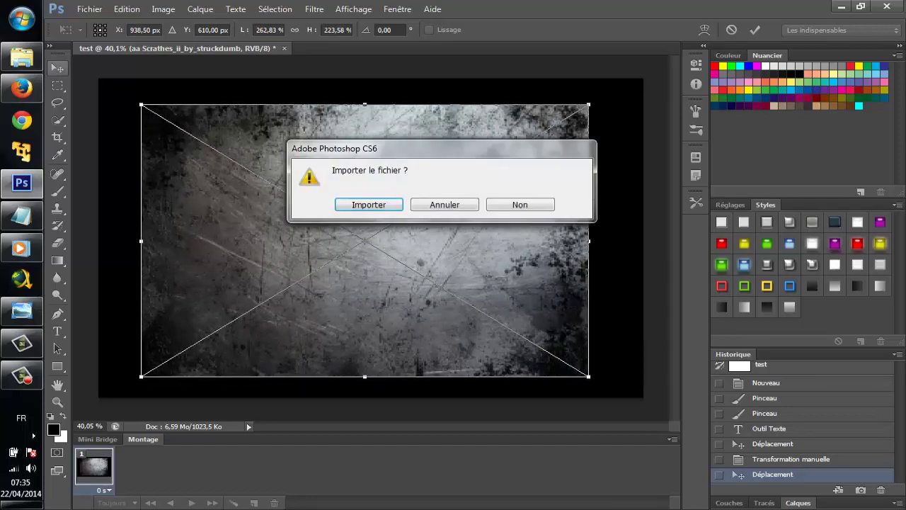
{"action": "left_click", "coordinate": [364, 205]}
Set the texture layer's blend mode to Produit
{"action": "left_click", "coordinate": [763, 502]}
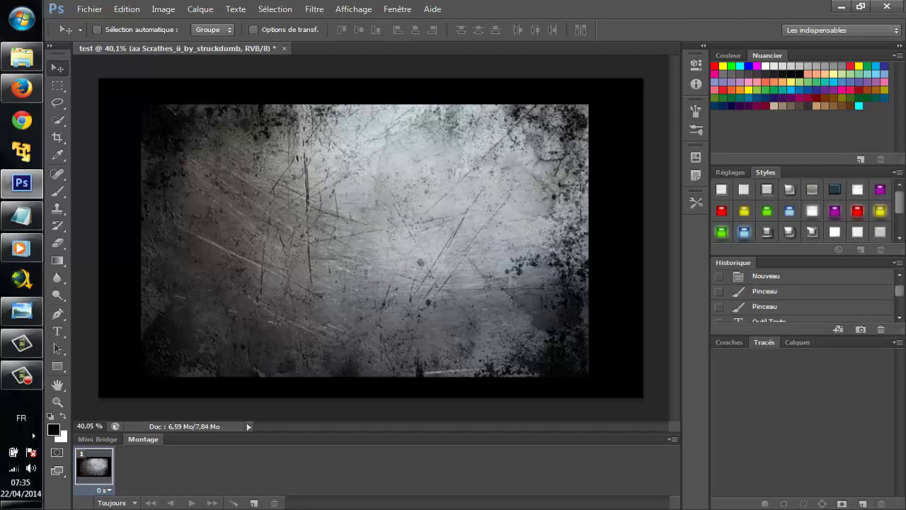
{"action": "left_click", "coordinate": [797, 342]}
{"action": "left_click", "coordinate": [766, 375]}
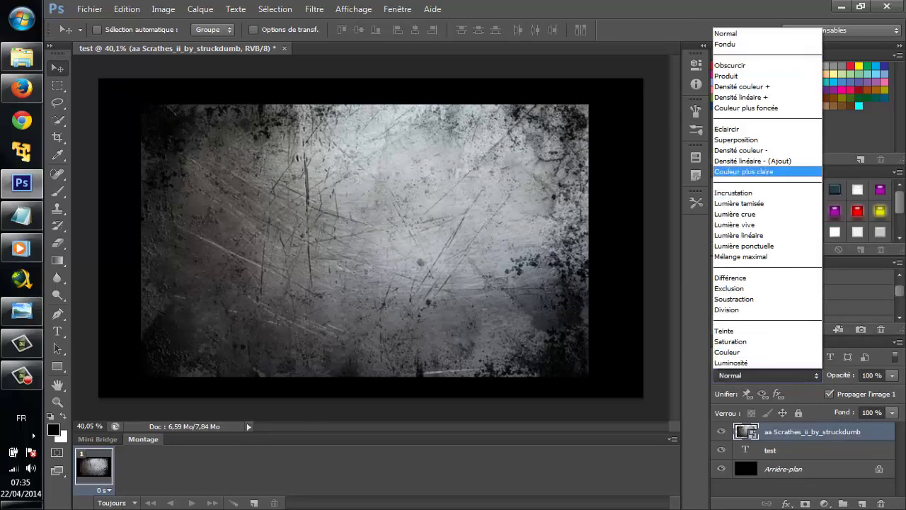
{"action": "left_click", "coordinate": [729, 75]}
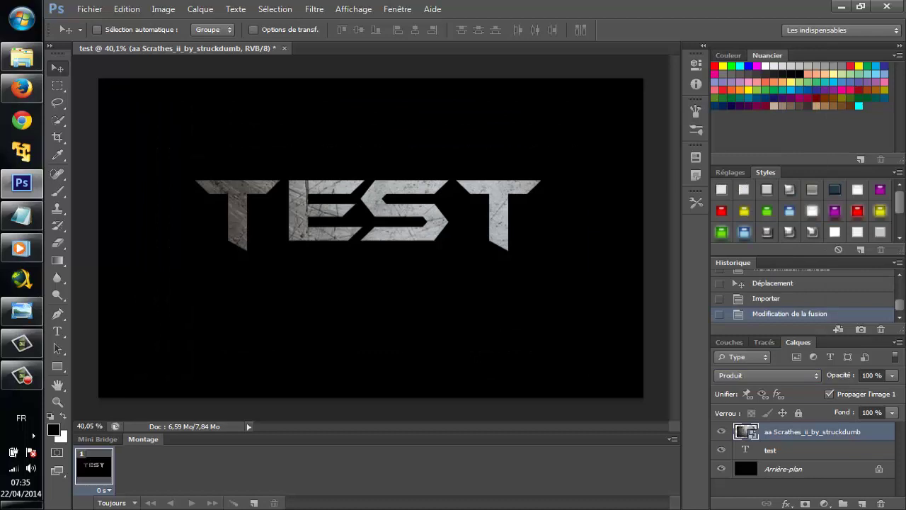
Scale the test text layer to about 121% × 127% and move it left and down
{"action": "key", "text": "alt+bracketleft"}
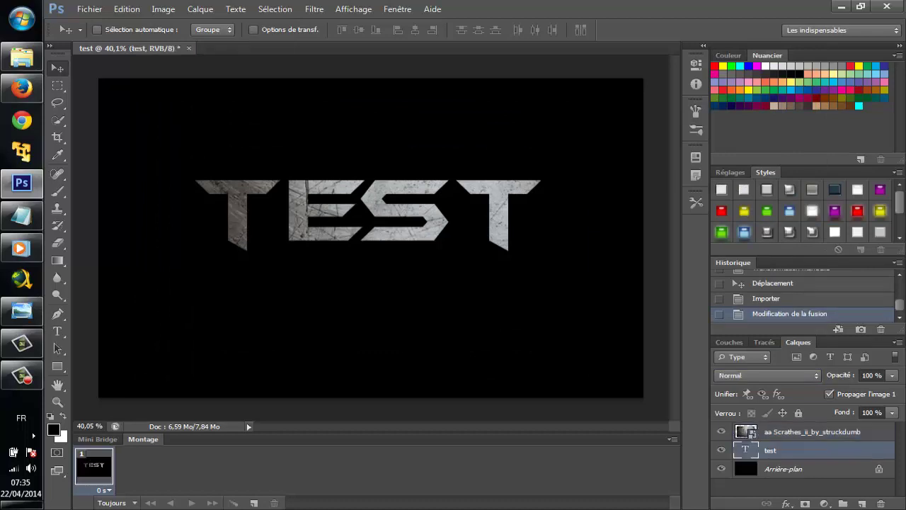
{"action": "key", "text": "ctrl+t"}
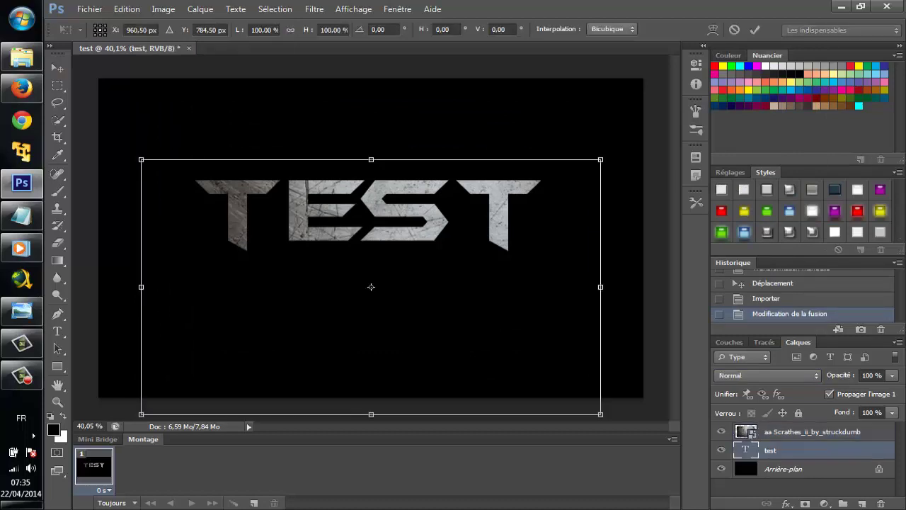
{"action": "left_click_drag", "start_coordinate": [600, 159], "coordinate": [667, 138]}
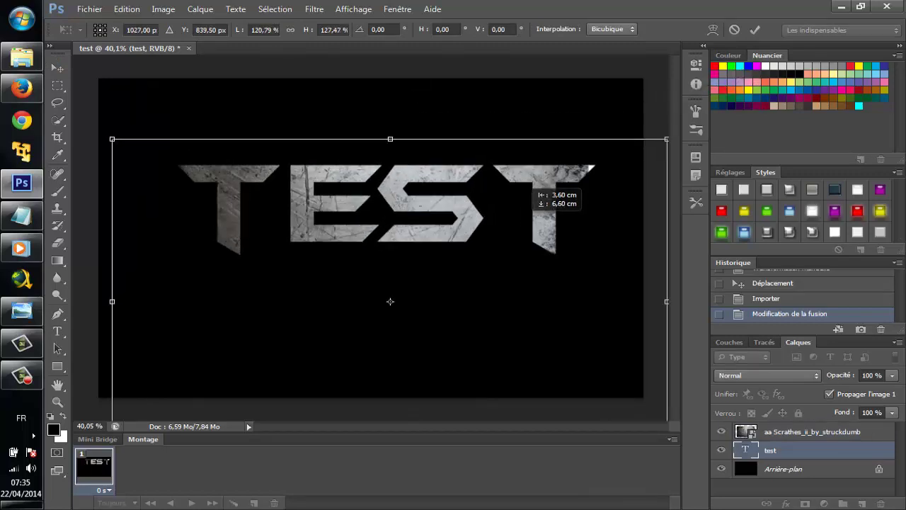
{"action": "left_click_drag", "start_coordinate": [390, 302], "coordinate": [377, 307]}
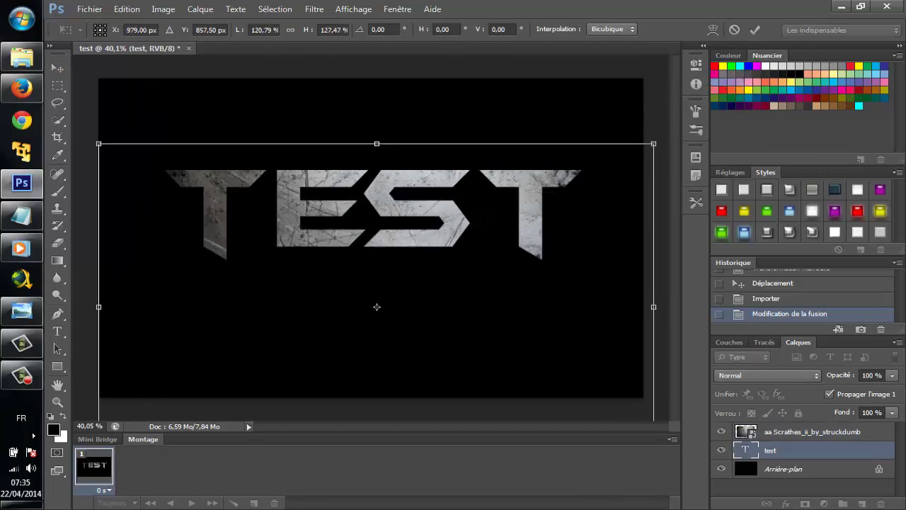
{"action": "key", "text": "v"}
{"action": "key", "text": "Return"}
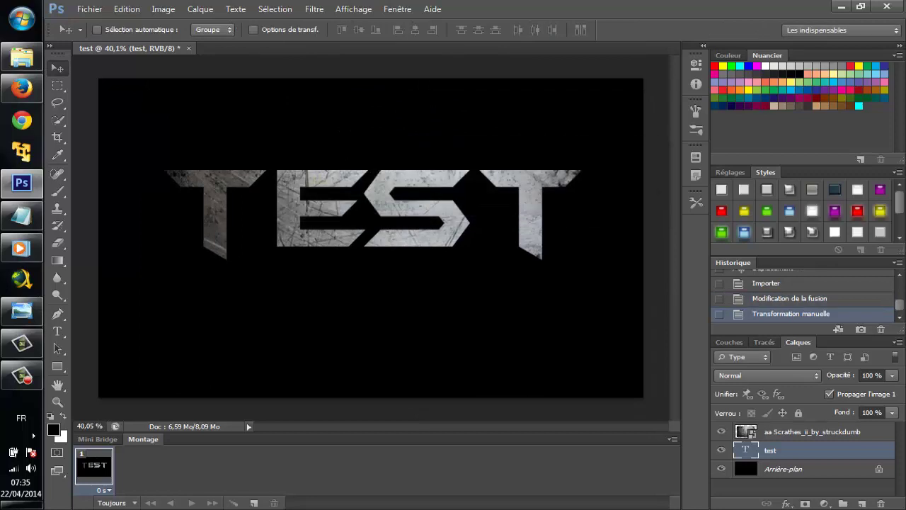
Rasterize the TEST text layer with Pixelliser le texte
{"action": "right_click", "coordinate": [779, 451]}
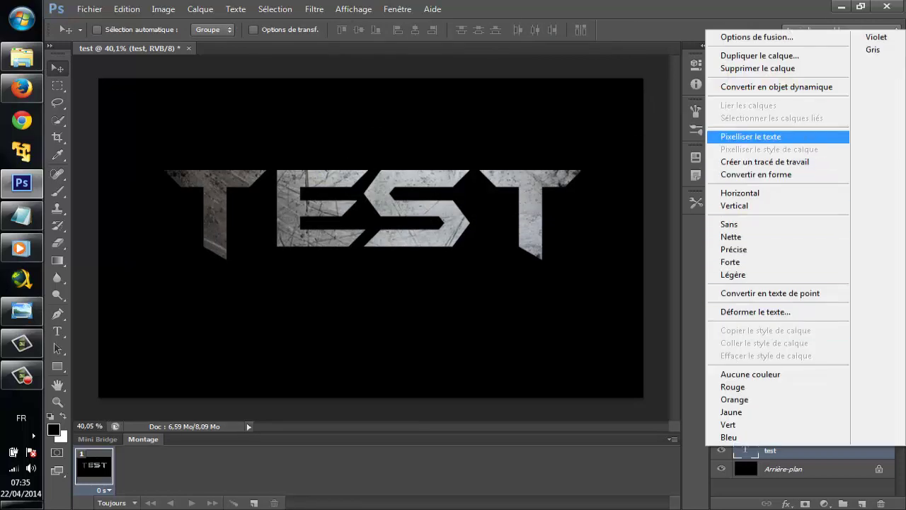
{"action": "left_click", "coordinate": [750, 136]}
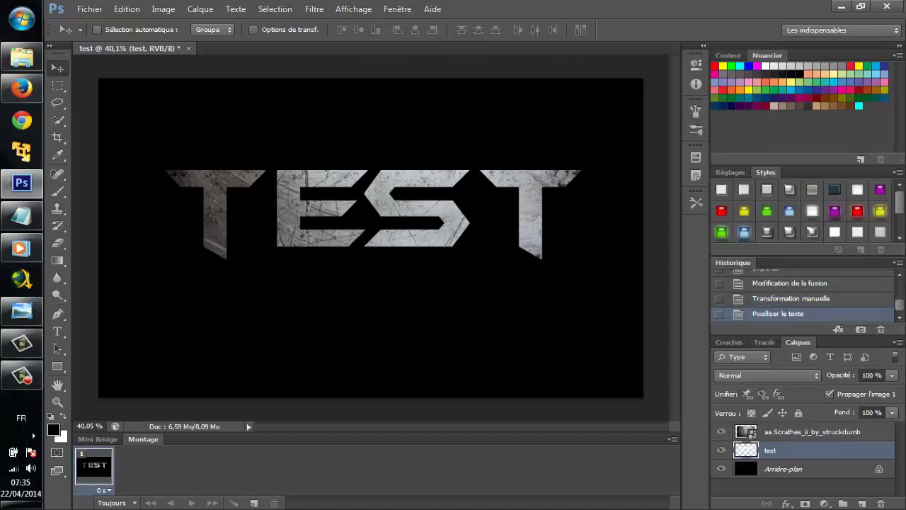
{"action": "key", "text": "l"}
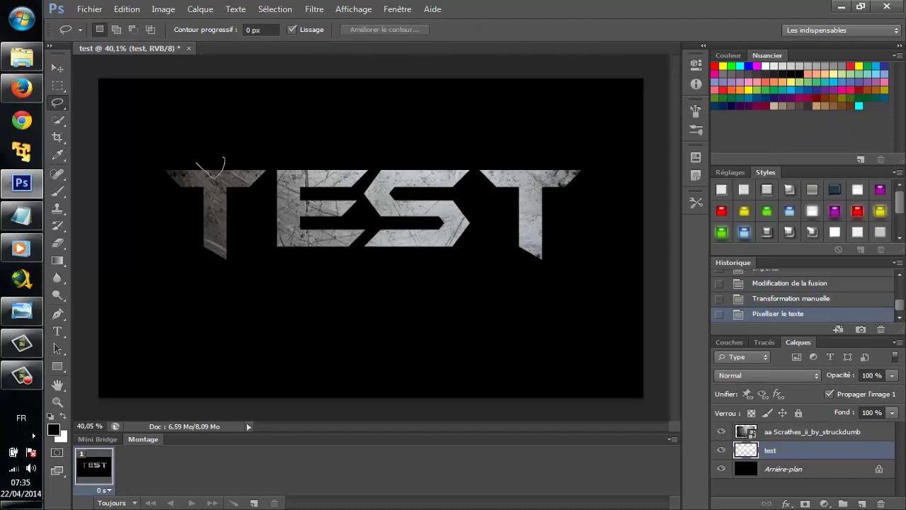
Lasso and offset shards at the top of the first T, the top of the E, through the S and on the T stem
{"action": "left_click_drag", "start_coordinate": [198, 163], "coordinate": [213, 173]}
{"action": "key", "text": "v"}
{"action": "key", "text": "l"}
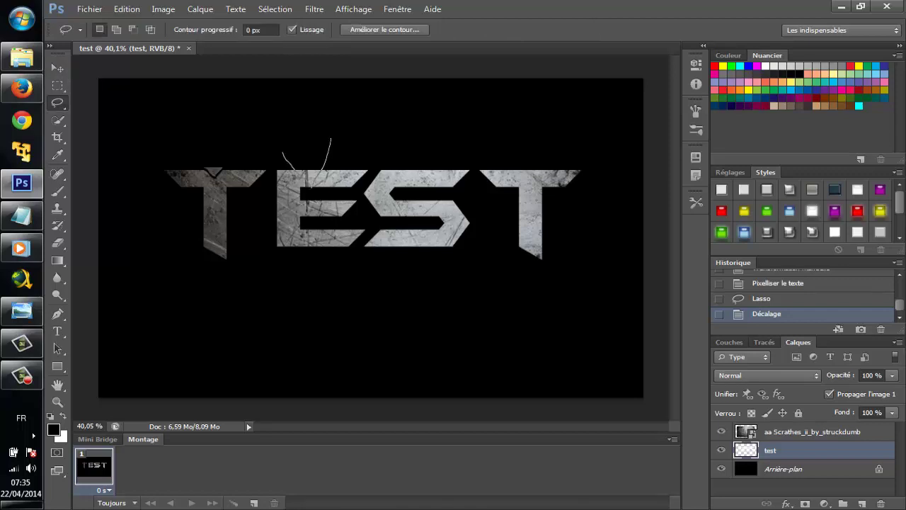
{"action": "left_click_drag", "start_coordinate": [330, 139], "coordinate": [283, 150]}
{"action": "key", "text": "v"}
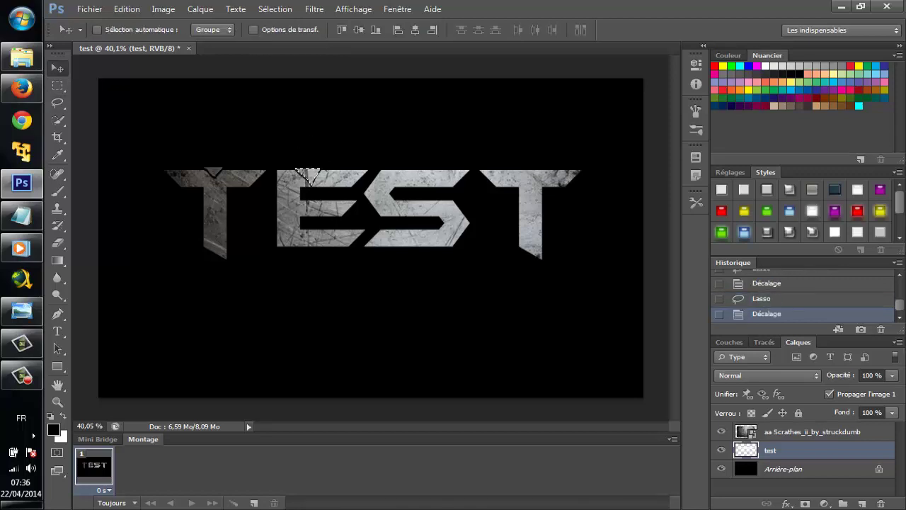
{"action": "key", "text": "l"}
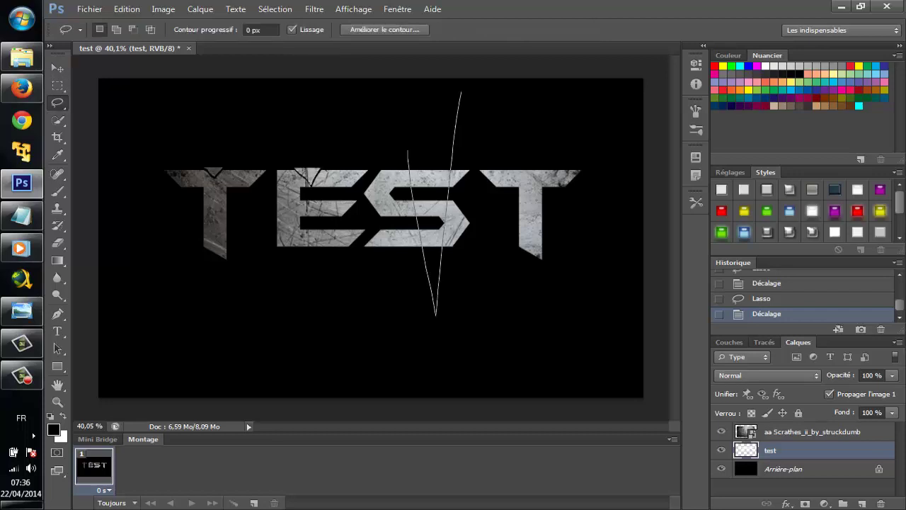
{"action": "left_click_drag", "start_coordinate": [408, 166], "coordinate": [403, 150]}
{"action": "key", "text": "v"}
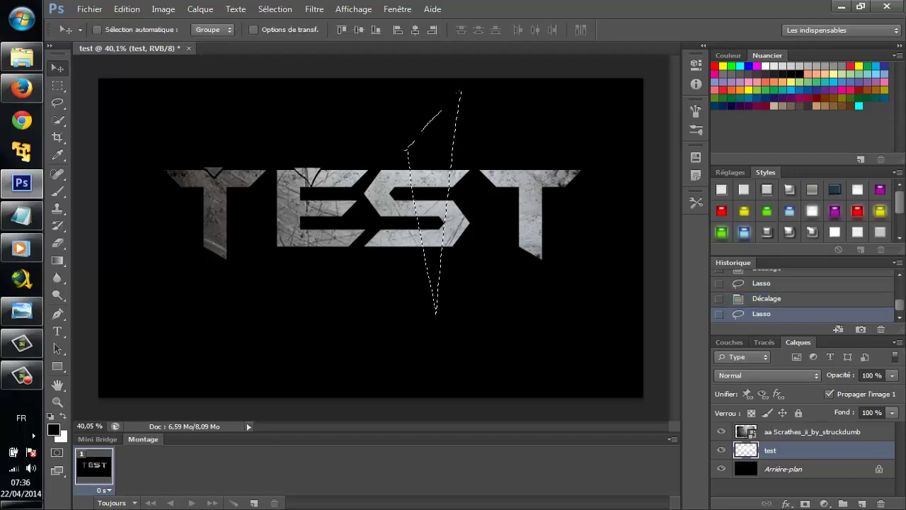
{"action": "key", "text": "Up"}
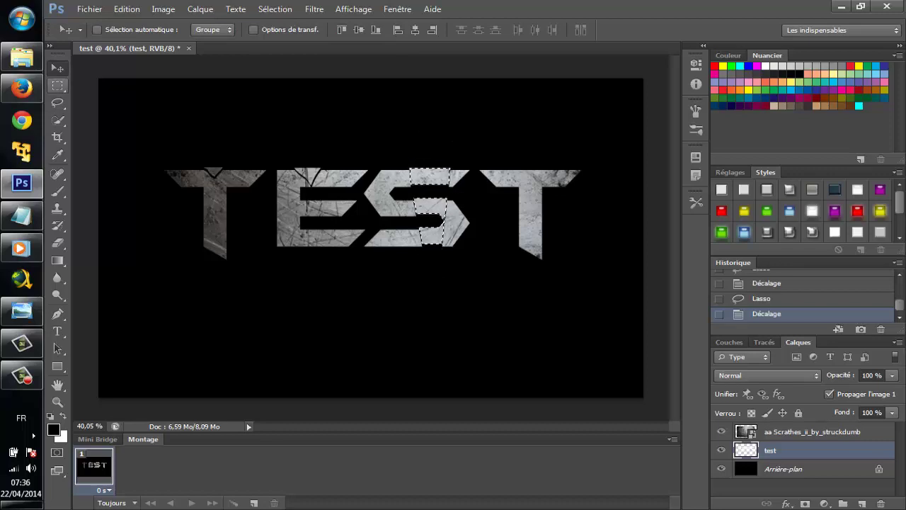
{"action": "key", "text": "l"}
{"action": "mouse_move", "coordinate": [260, 202]}
{"action": "left_mouse_down"}
{"action": "mouse_move", "coordinate": [176, 222]}
{"action": "mouse_move", "coordinate": [169, 250]}
{"action": "mouse_move", "coordinate": [177, 215]}
{"action": "left_mouse_up"}
{"action": "key", "text": "v"}
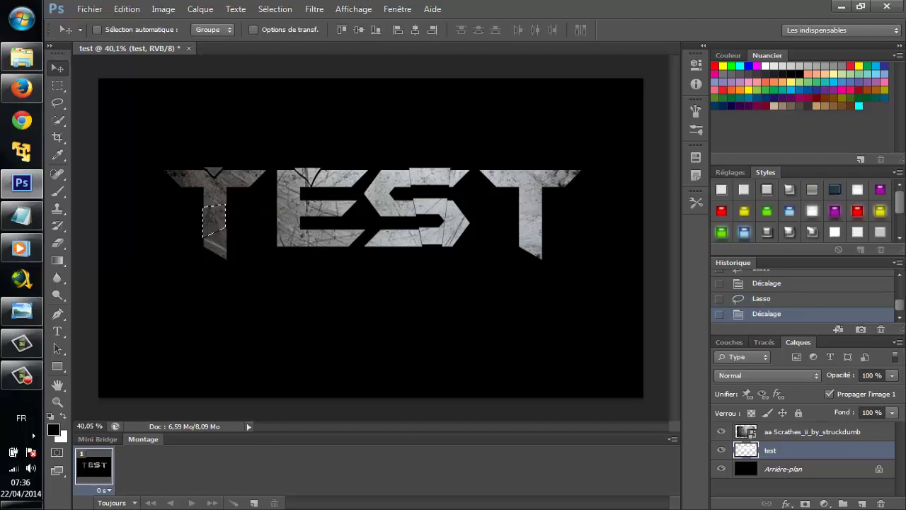
{"action": "key", "text": "l"}
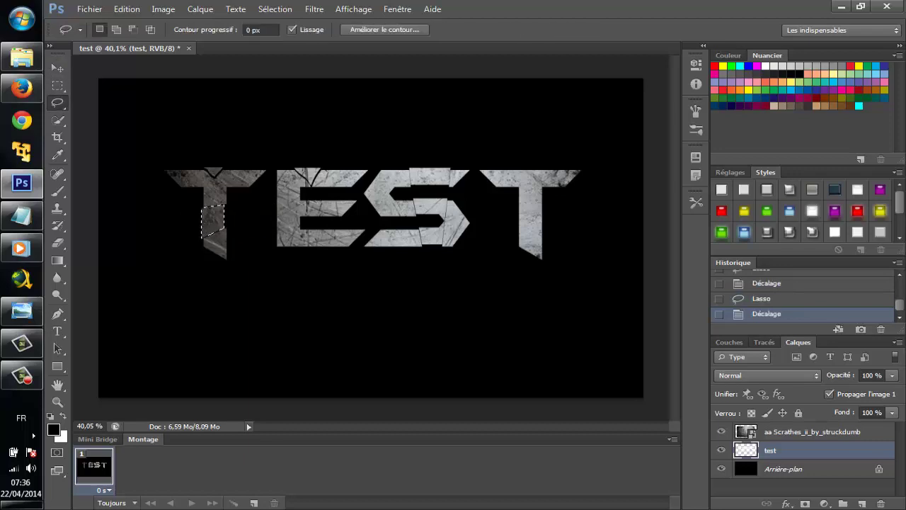
Offset shards on the lower E and the last T's right arm, lower stem and left side
{"action": "left_click_drag", "start_coordinate": [320, 324], "coordinate": [321, 324]}
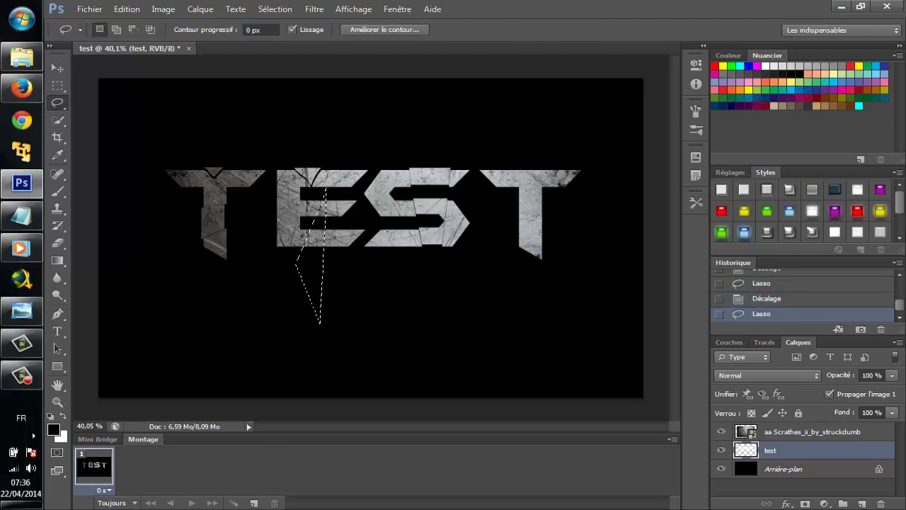
{"action": "key", "text": "v"}
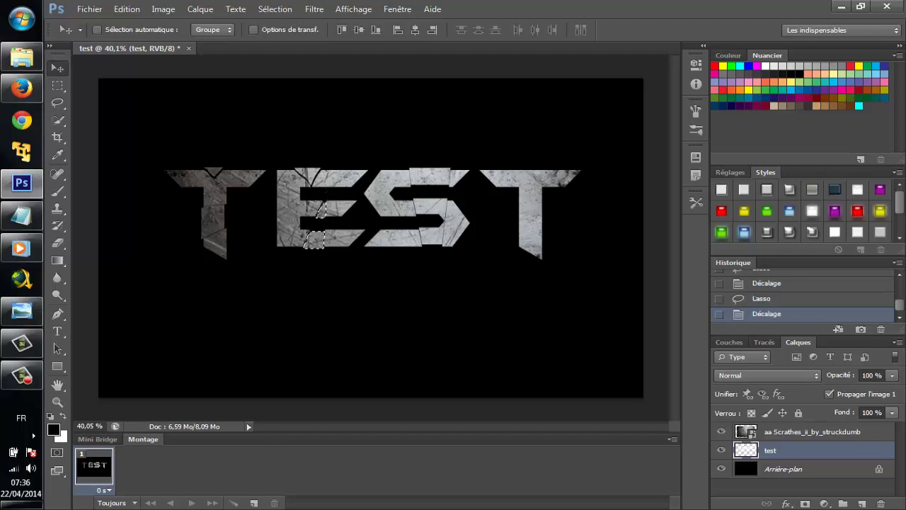
{"action": "key", "text": "l"}
{"action": "left_click_drag", "start_coordinate": [518, 144], "coordinate": [584, 77]}
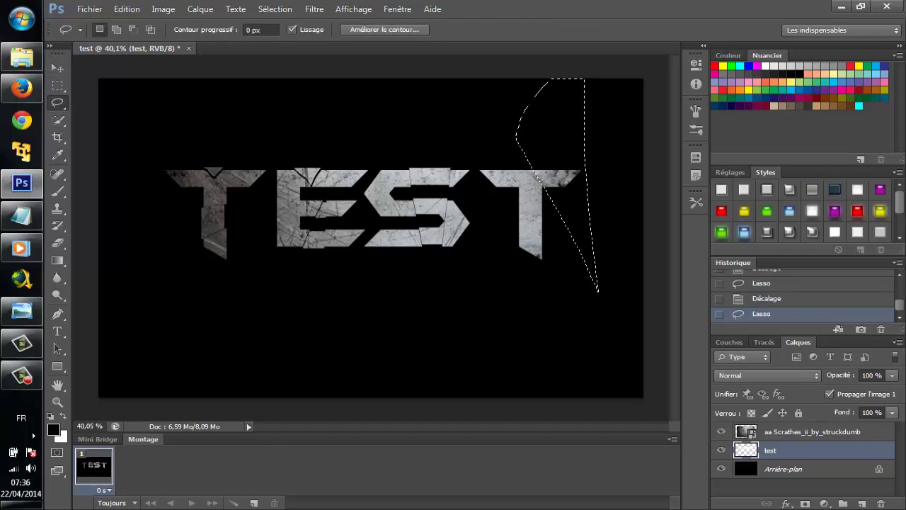
{"action": "key", "text": "v"}
{"action": "key", "text": "Up"}
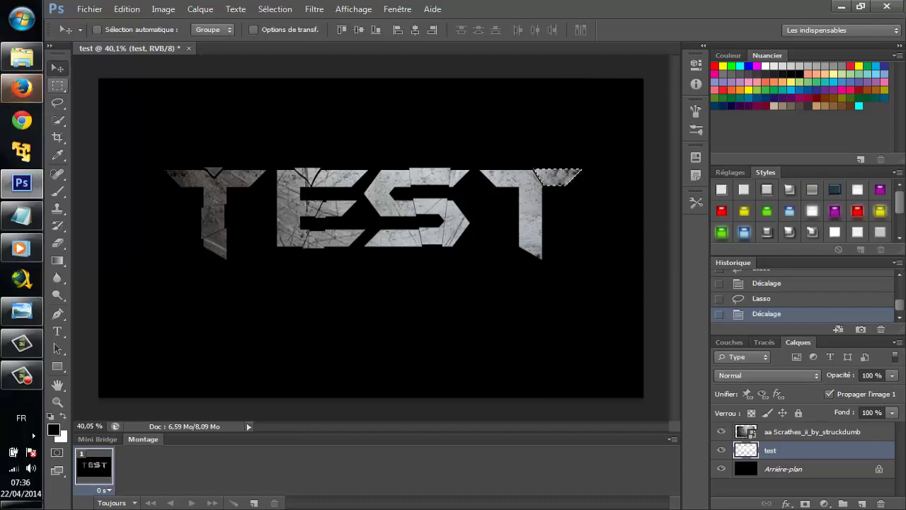
{"action": "key", "text": "l"}
{"action": "mouse_move", "coordinate": [593, 214]}
{"action": "left_mouse_down"}
{"action": "mouse_move", "coordinate": [541, 262]}
{"action": "mouse_move", "coordinate": [593, 213]}
{"action": "left_mouse_up"}
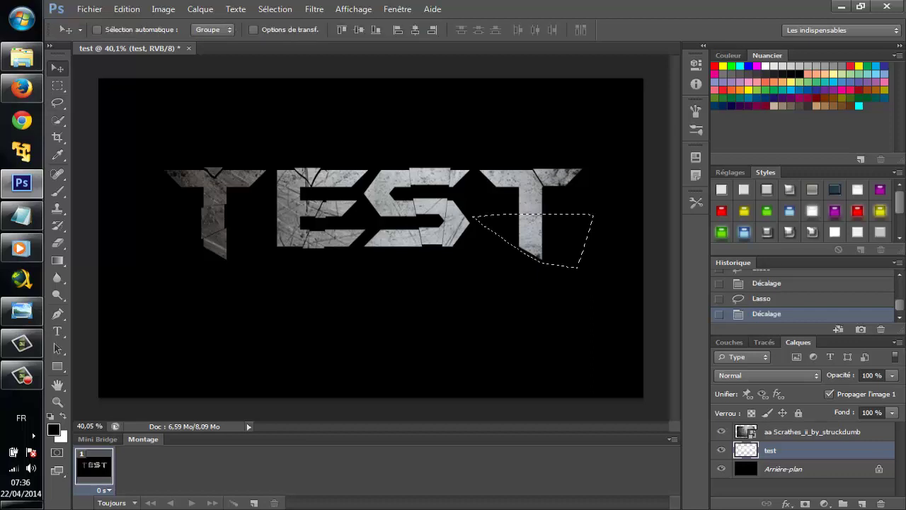
{"action": "key", "text": "ctrl+Left"}
{"action": "key", "text": "ctrl+Left"}
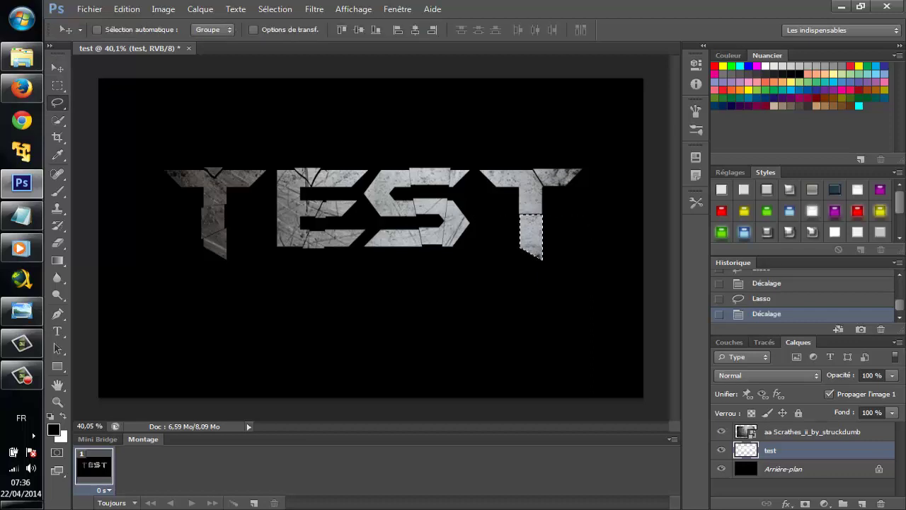
{"action": "left_click_drag", "start_coordinate": [514, 146], "coordinate": [522, 245]}
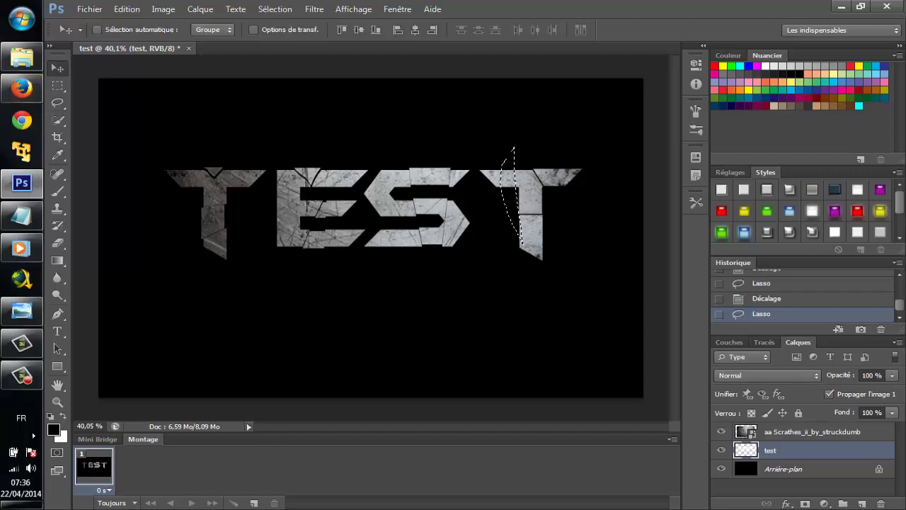
{"action": "key", "text": "ctrl+Left"}
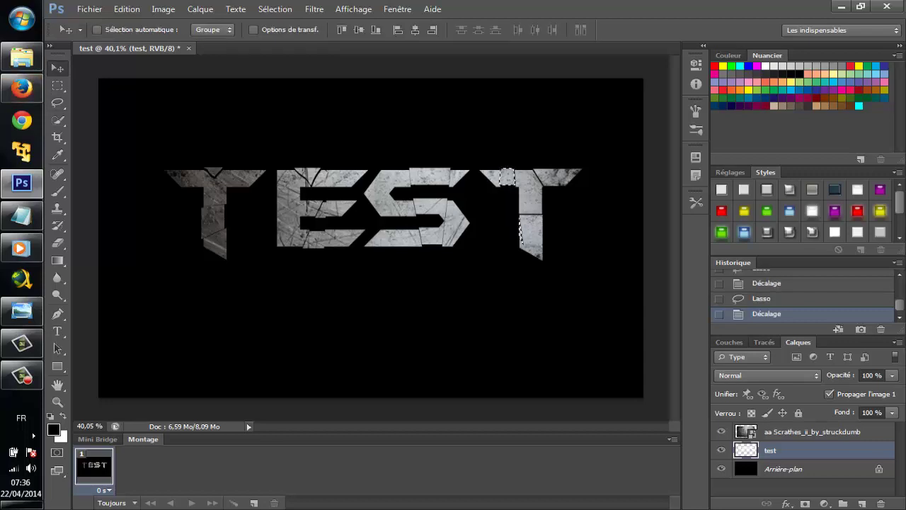
{"action": "left_click", "coordinate": [57, 103]}
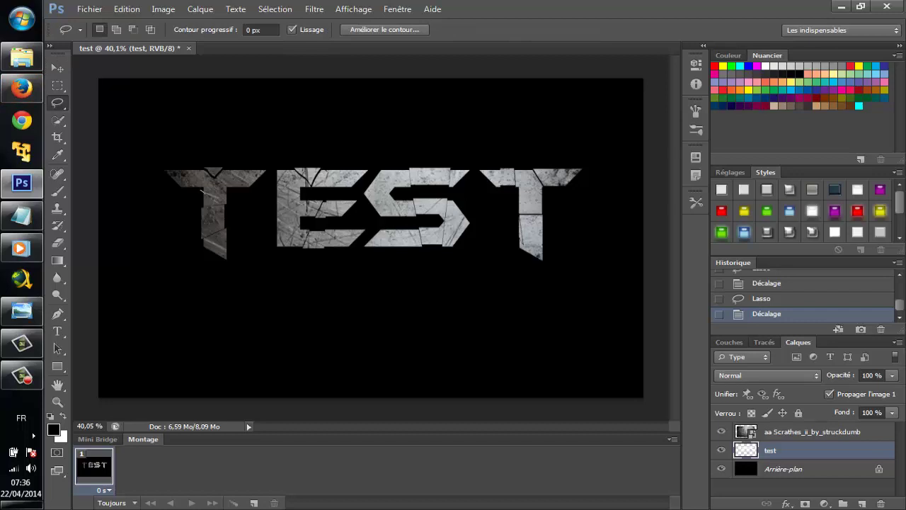
Nudge more fragments out of place on the first T, the E's left side, the E–S junction and the S bottom
{"action": "left_click_drag", "start_coordinate": [220, 197], "coordinate": [203, 201]}
{"action": "key", "text": "v"}
{"action": "key", "text": "Up"}
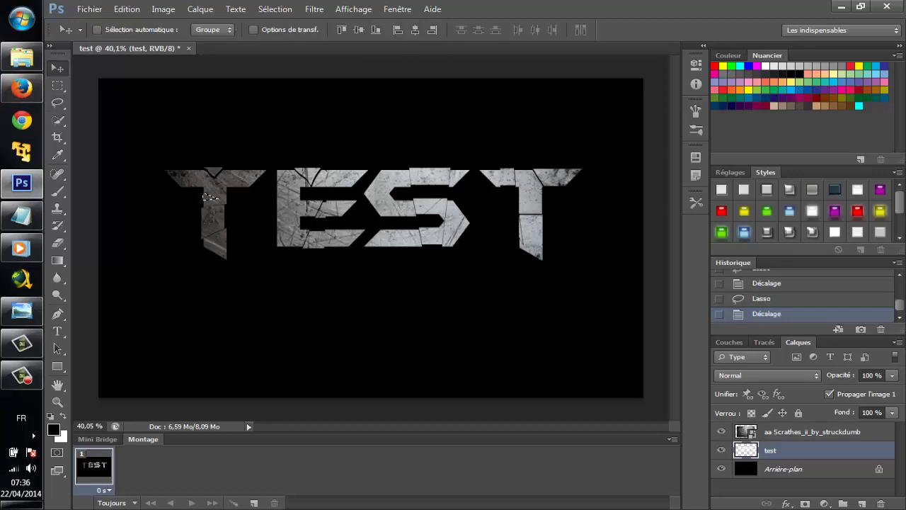
{"action": "key", "text": "l"}
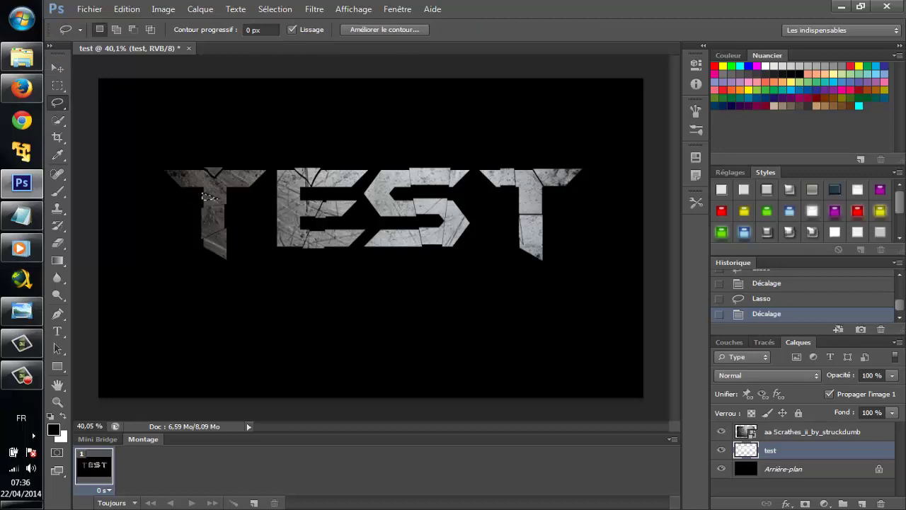
{"action": "left_click_drag", "start_coordinate": [270, 270], "coordinate": [264, 194]}
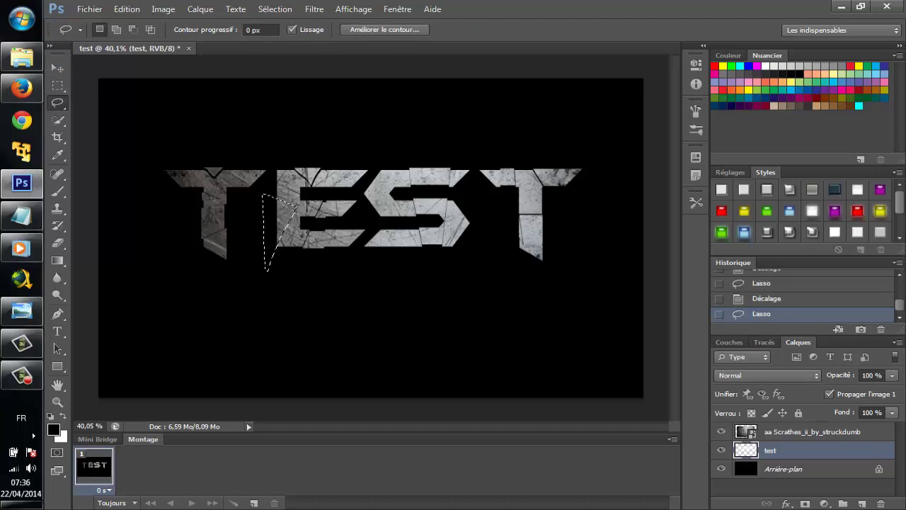
{"action": "key", "text": "v"}
{"action": "key", "text": "Up"}
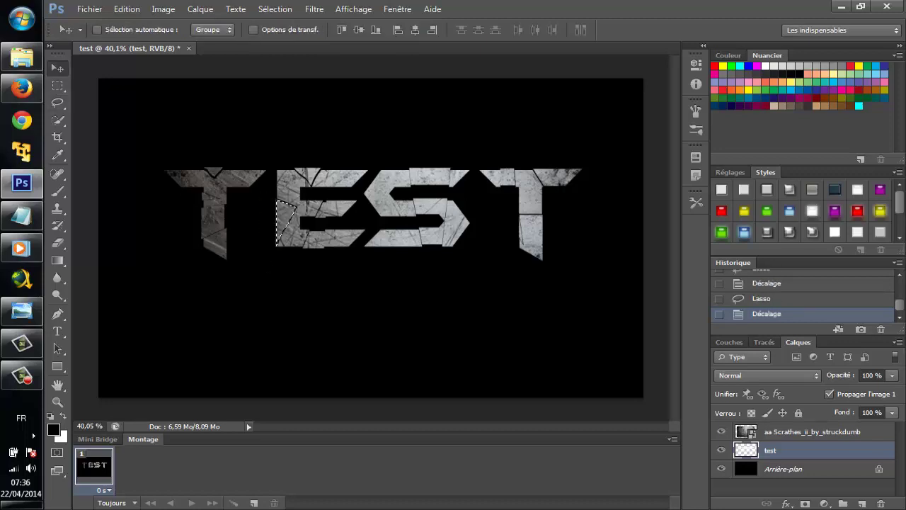
{"action": "key", "text": "l"}
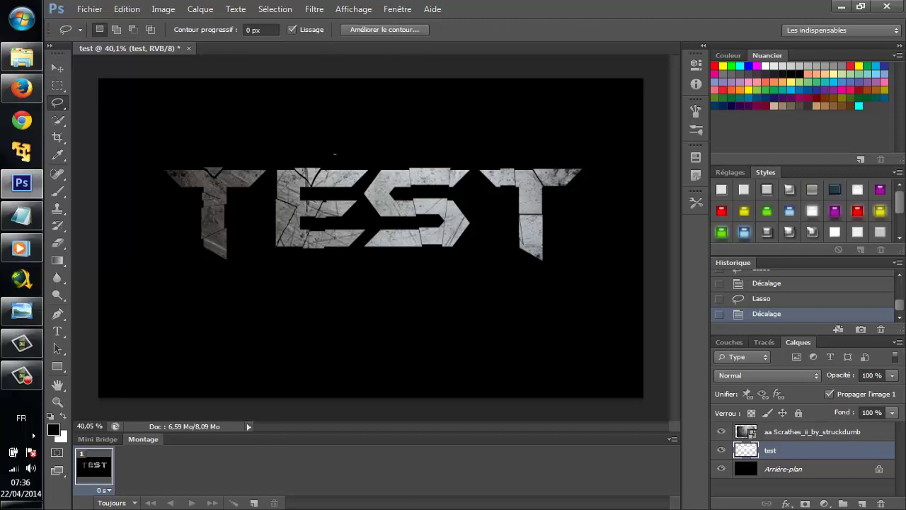
{"action": "left_click_drag", "start_coordinate": [335, 153], "coordinate": [389, 151]}
{"action": "key", "text": "v"}
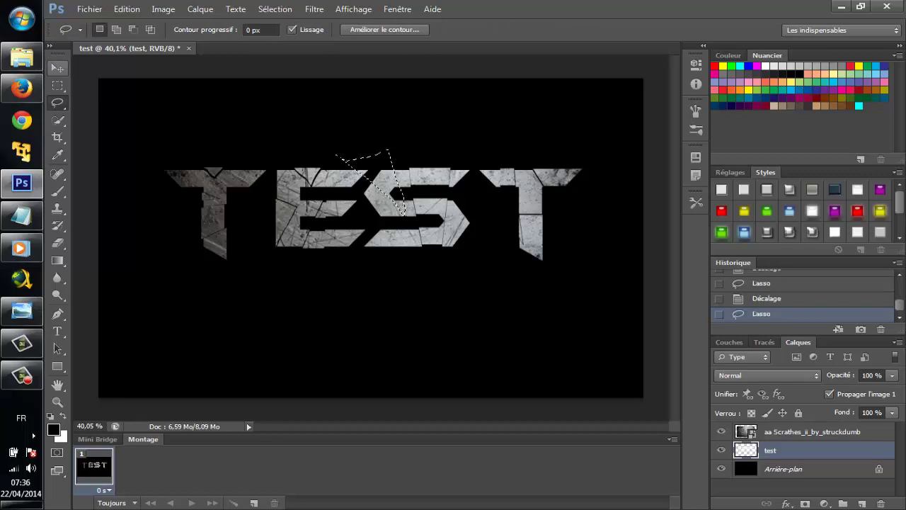
{"action": "key", "text": "Up"}
{"action": "key", "text": "Up"}
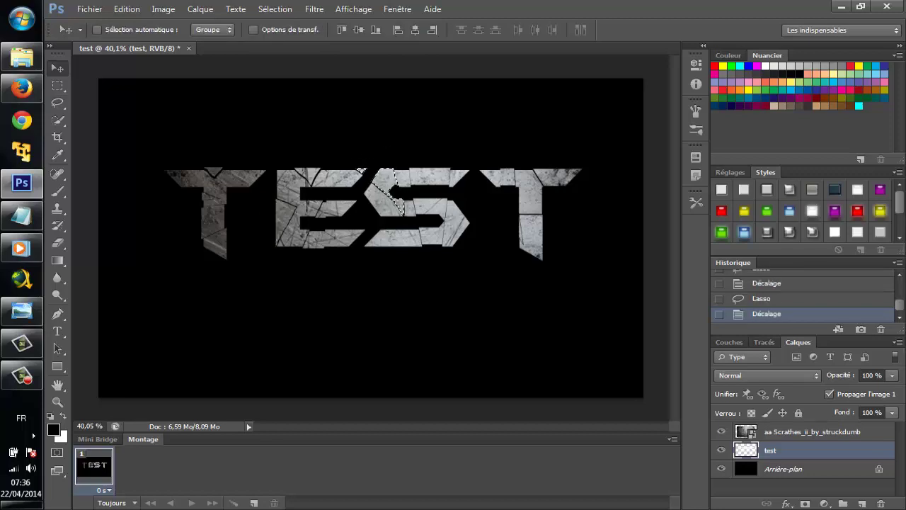
{"action": "left_click", "coordinate": [58, 102]}
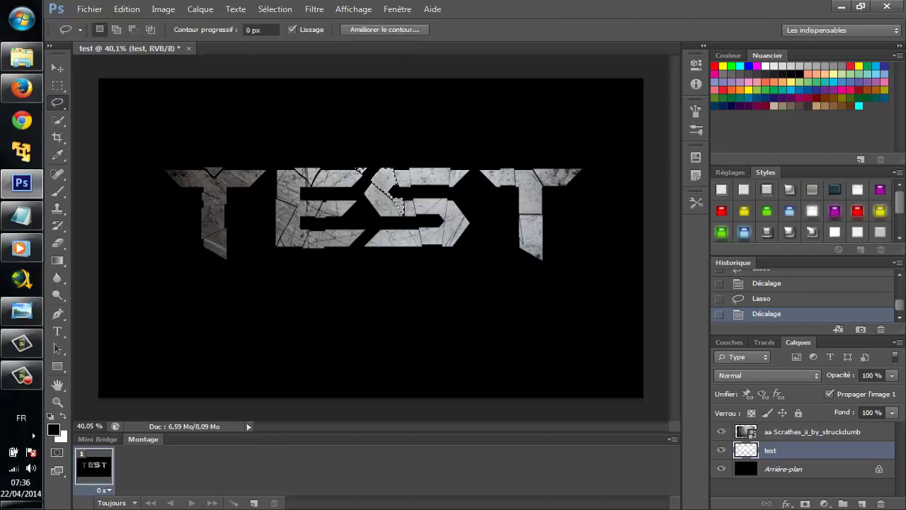
{"action": "mouse_move", "coordinate": [397, 232]}
{"action": "left_mouse_down"}
{"action": "mouse_move", "coordinate": [397, 273]}
{"action": "mouse_move", "coordinate": [370, 277]}
{"action": "left_mouse_up"}
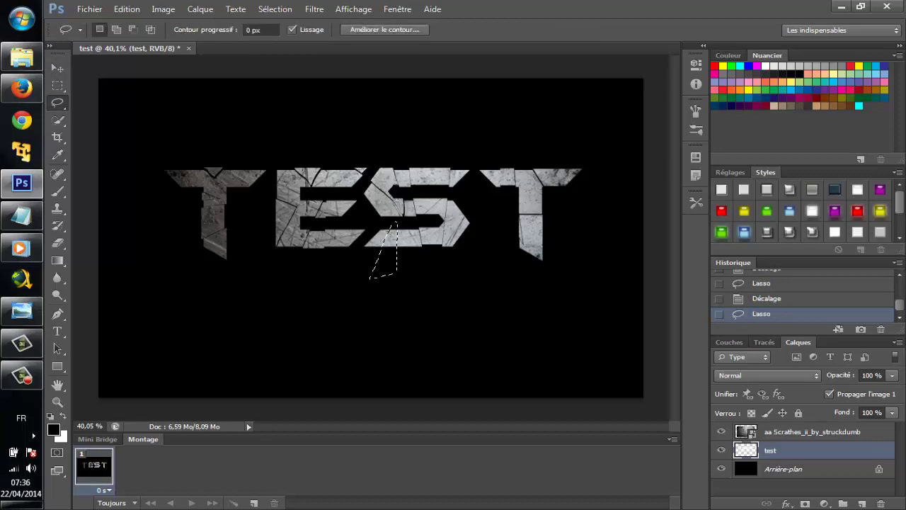
{"action": "key", "text": "ctrl+shift+Up"}
{"action": "key", "text": "ctrl+shift+Up"}
{"action": "key", "text": "ctrl+shift+Up"}
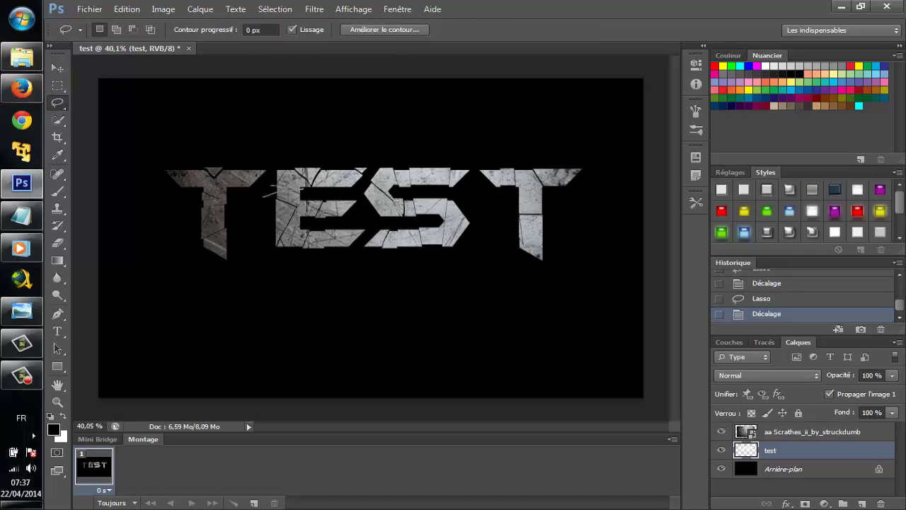
Offset slivers at the E's top-left, the first T's top, between S and T, and across the last T
{"action": "left_click_drag", "start_coordinate": [269, 189], "coordinate": [300, 191]}
{"action": "key", "text": "ctrl+Right"}
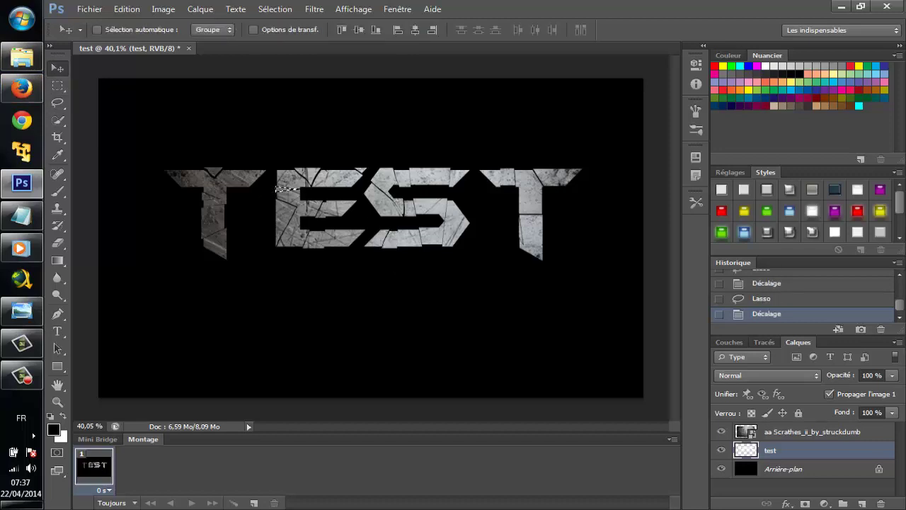
{"action": "mouse_move", "coordinate": [243, 127]}
{"action": "left_mouse_down"}
{"action": "mouse_move", "coordinate": [259, 201]}
{"action": "mouse_move", "coordinate": [240, 183]}
{"action": "left_mouse_up"}
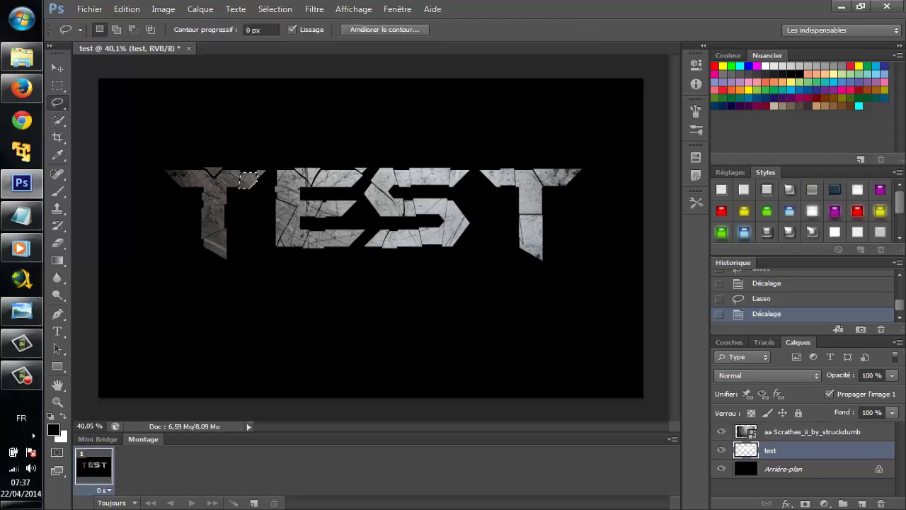
{"action": "mouse_move", "coordinate": [478, 197]}
{"action": "left_mouse_down"}
{"action": "mouse_move", "coordinate": [464, 217]}
{"action": "mouse_move", "coordinate": [467, 194]}
{"action": "left_mouse_up"}
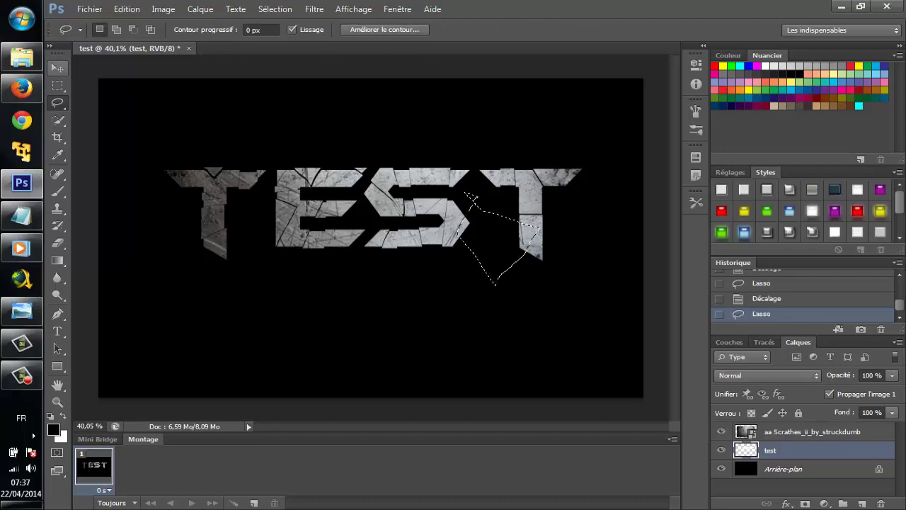
{"action": "key", "text": "ctrl+Right"}
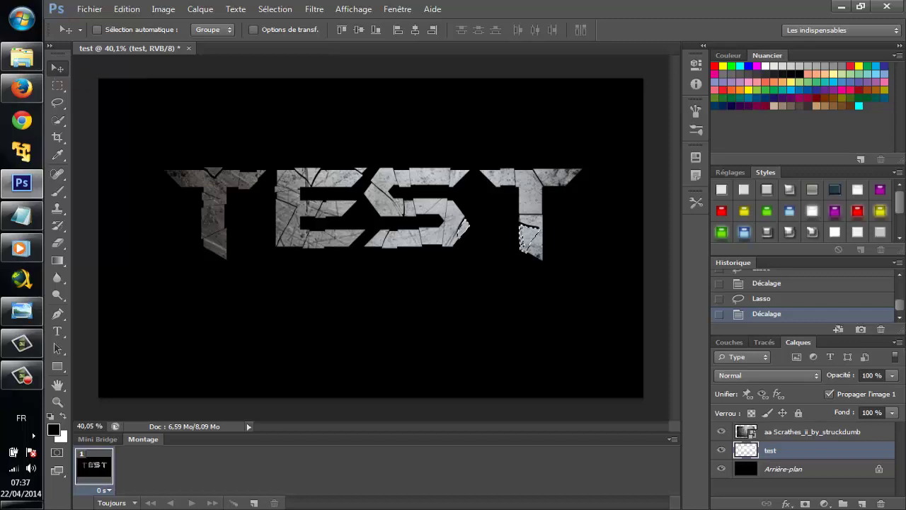
{"action": "key", "text": "l"}
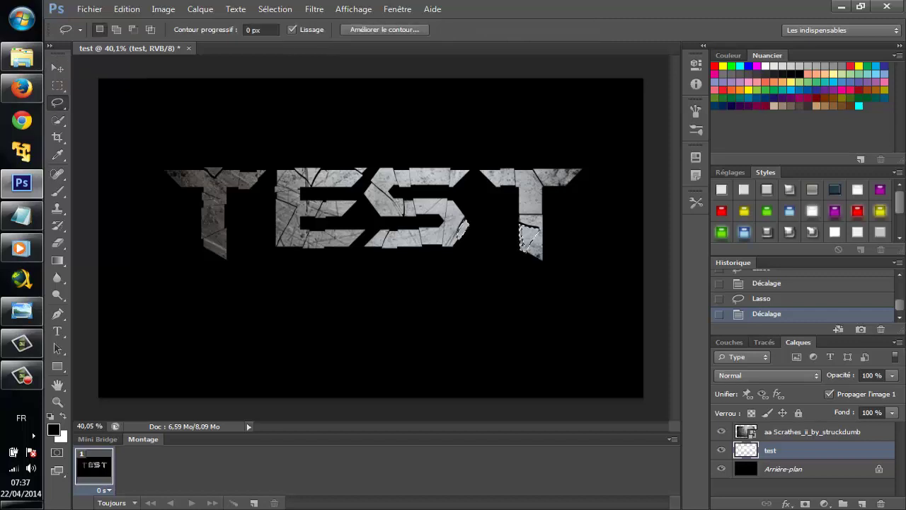
{"action": "mouse_move", "coordinate": [504, 202]}
{"action": "left_mouse_down"}
{"action": "mouse_move", "coordinate": [570, 200]}
{"action": "mouse_move", "coordinate": [538, 223]}
{"action": "left_mouse_up"}
{"action": "key", "text": "v"}
{"action": "key", "text": "Left"}
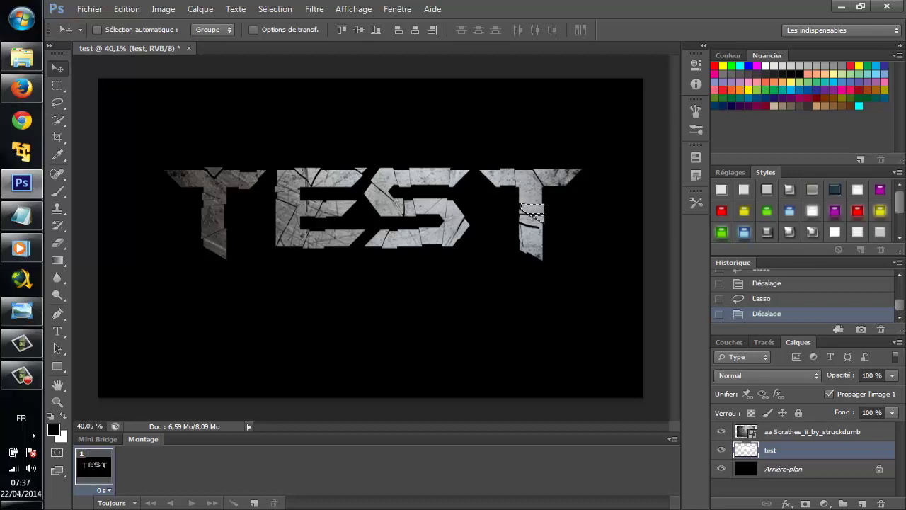
{"action": "key", "text": "l"}
Shift a final piece and a sliver below the T, then activate the Produit scratch texture layer
{"action": "mouse_move", "coordinate": [183, 162]}
{"action": "left_mouse_down"}
{"action": "mouse_move", "coordinate": [184, 174]}
{"action": "mouse_move", "coordinate": [115, 183]}
{"action": "mouse_move", "coordinate": [183, 163]}
{"action": "left_mouse_up"}
{"action": "left_click_drag", "start_coordinate": [153, 191], "coordinate": [201, 201]}
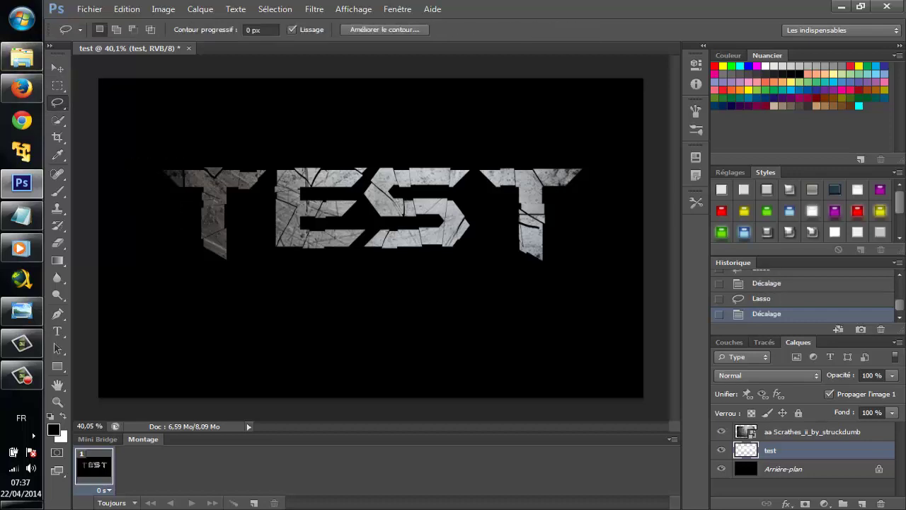
{"action": "mouse_move", "coordinate": [195, 267]}
{"action": "left_mouse_down"}
{"action": "mouse_move", "coordinate": [238, 237]}
{"action": "mouse_move", "coordinate": [215, 251]}
{"action": "left_mouse_up"}
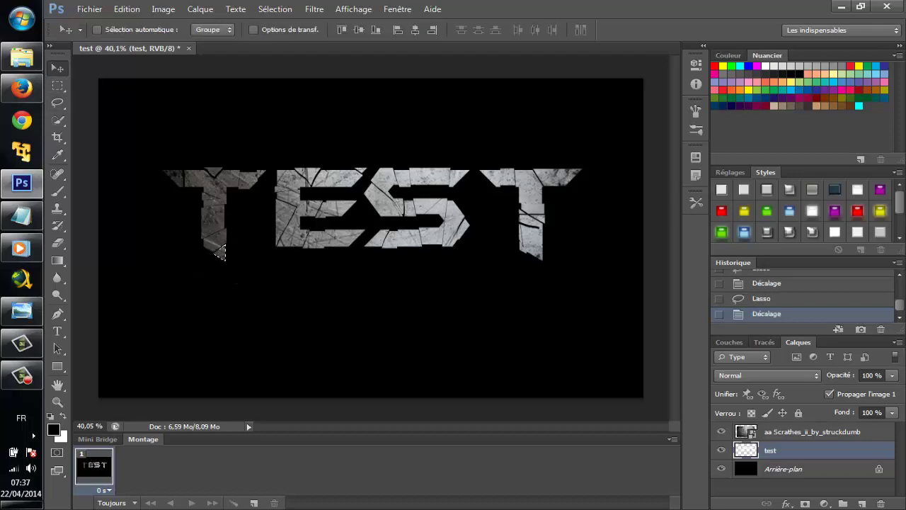
{"action": "key", "text": "alt+bracketright"}
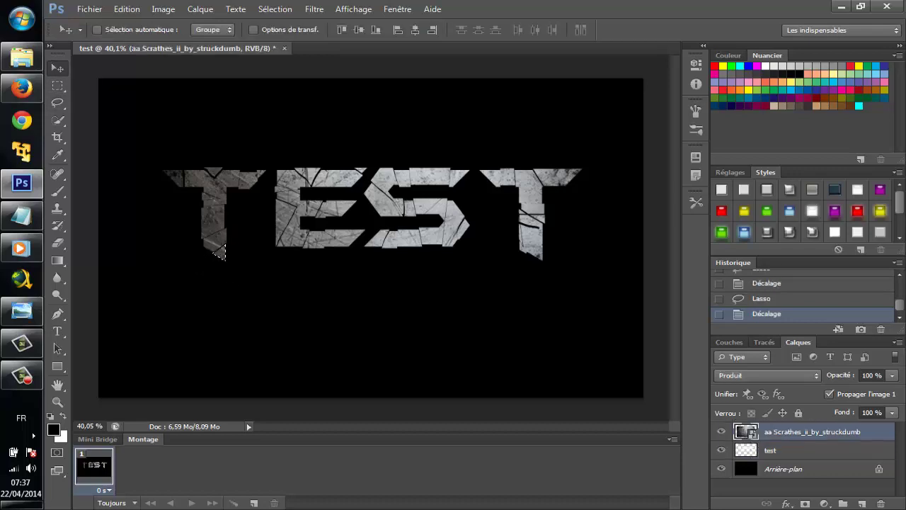
Open the TEST layer's style and enable Bevel & Emboss with Contour and Texture, opacity 89
{"action": "key", "text": "alt+bracketleft"}
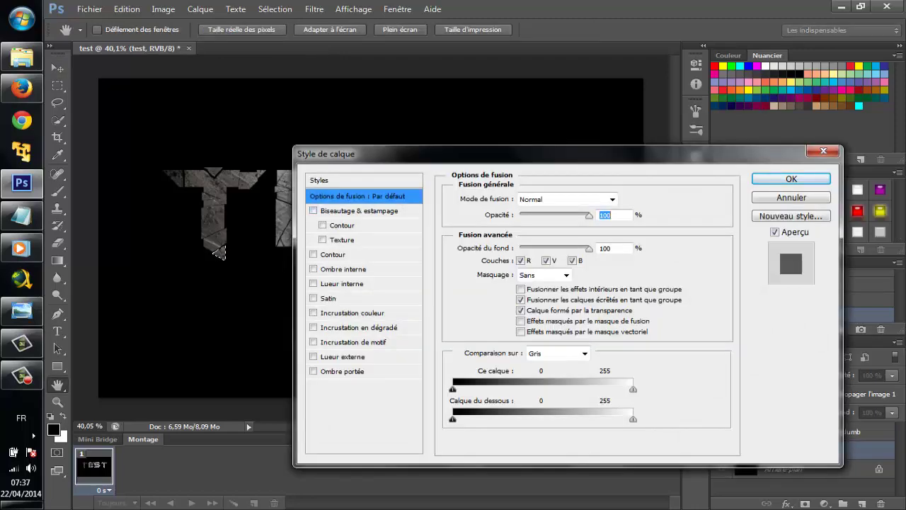
{"action": "left_click", "coordinate": [313, 210]}
{"action": "left_click", "coordinate": [323, 225]}
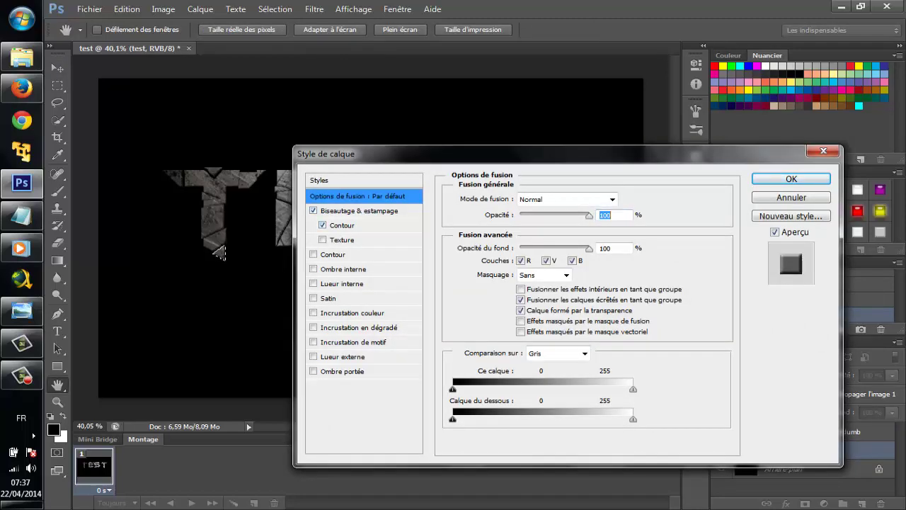
{"action": "left_click", "coordinate": [323, 239]}
{"action": "key", "text": "shift+Down"}
{"action": "key", "text": "Down"}
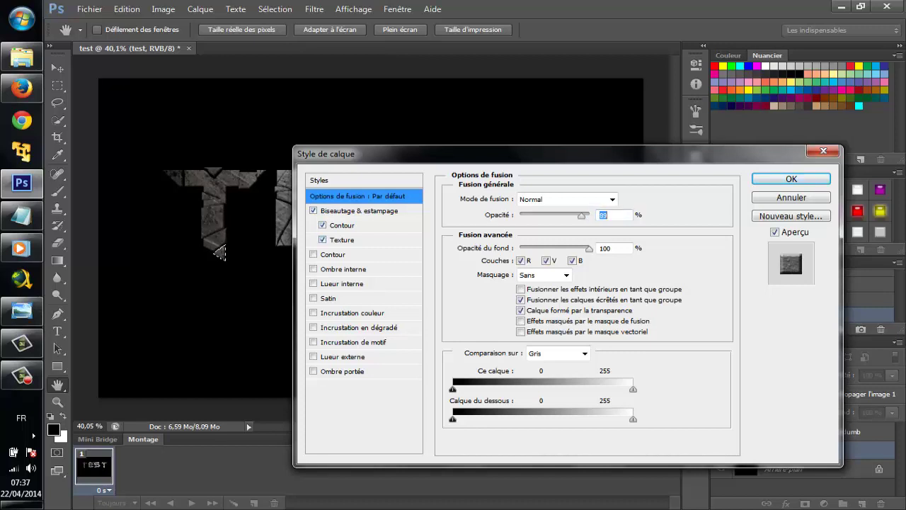
Set the bevel contour range to 100, add stroke, inner shadow and glows, and apply the style
{"action": "left_click", "coordinate": [342, 225]}
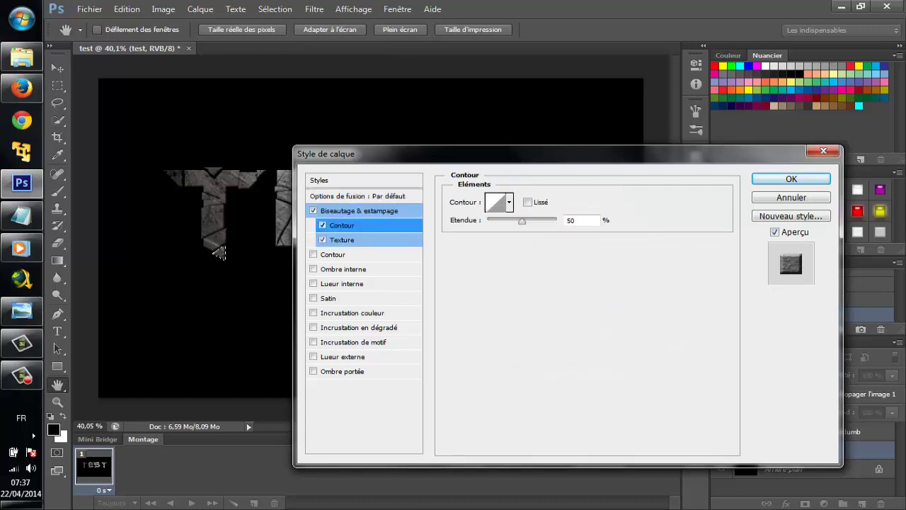
{"action": "key", "text": "Tab"}
{"action": "key", "text": "shift+Up"}
{"action": "key", "text": "shift+Up"}
{"action": "key", "text": "Up"}
{"action": "key", "text": "Up"}
{"action": "key", "text": "space"}
{"action": "key", "text": "Tab"}
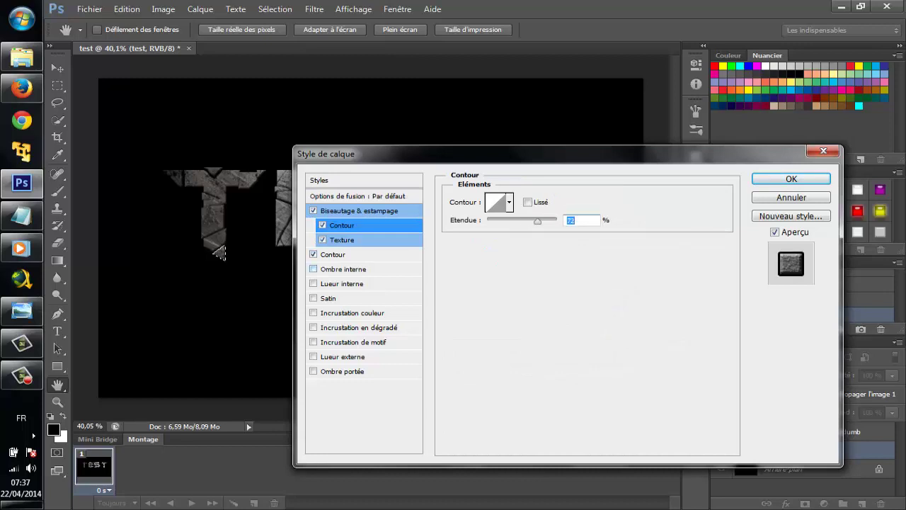
{"action": "key", "text": "space"}
{"action": "key", "text": "Tab"}
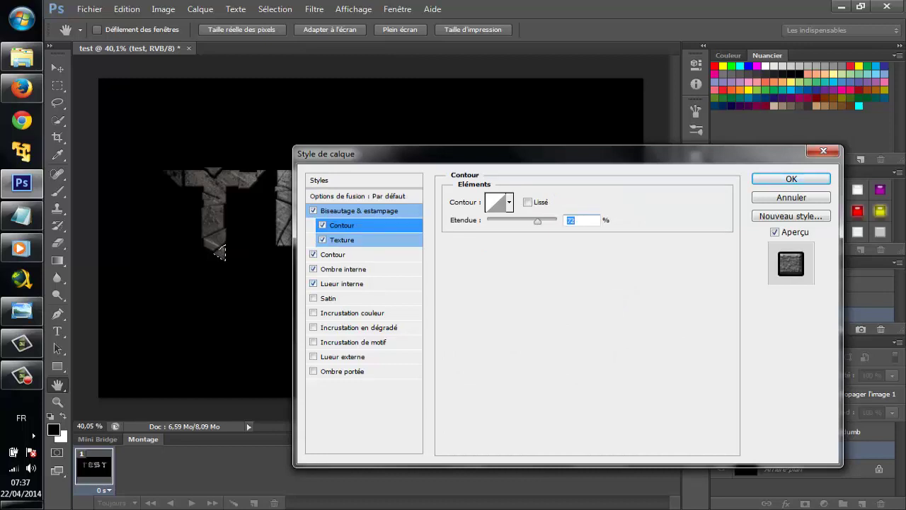
{"action": "key", "text": "shift+Up"}
{"action": "key", "text": "shift+Up"}
{"action": "key", "text": "shift+Up"}
{"action": "mouse_move", "coordinate": [538, 154]}
{"action": "left_mouse_down"}
{"action": "mouse_move", "coordinate": [538, 371]}
{"action": "mouse_move", "coordinate": [545, 158]}
{"action": "mouse_move", "coordinate": [557, 149]}
{"action": "left_mouse_up"}
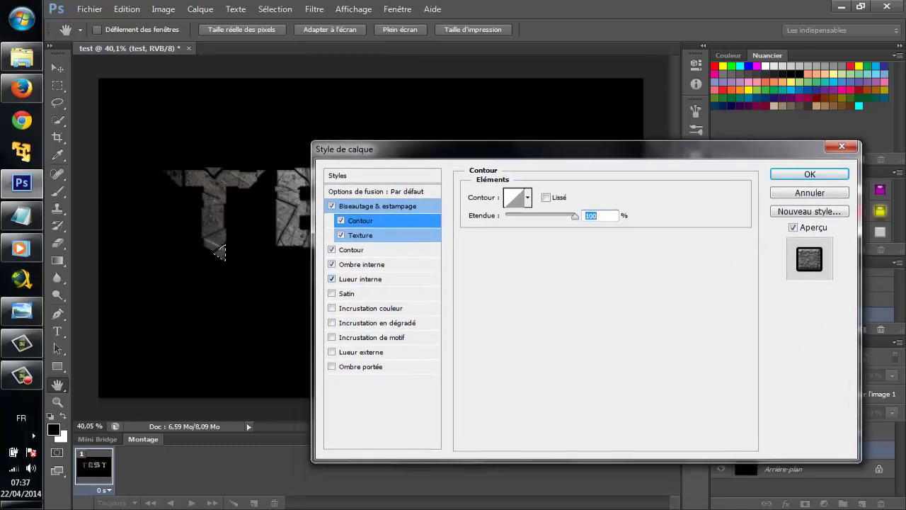
{"action": "left_click", "coordinate": [332, 308]}
{"action": "left_click", "coordinate": [332, 308]}
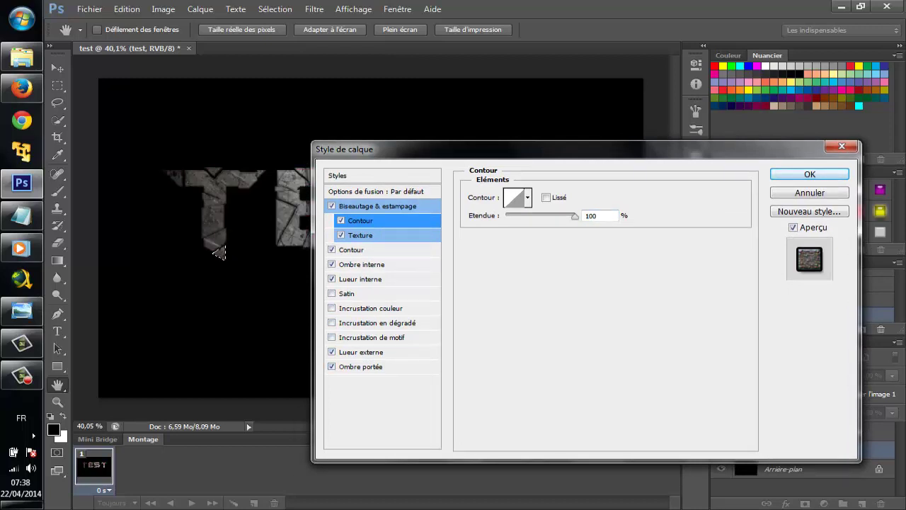
{"action": "key", "text": "Return"}
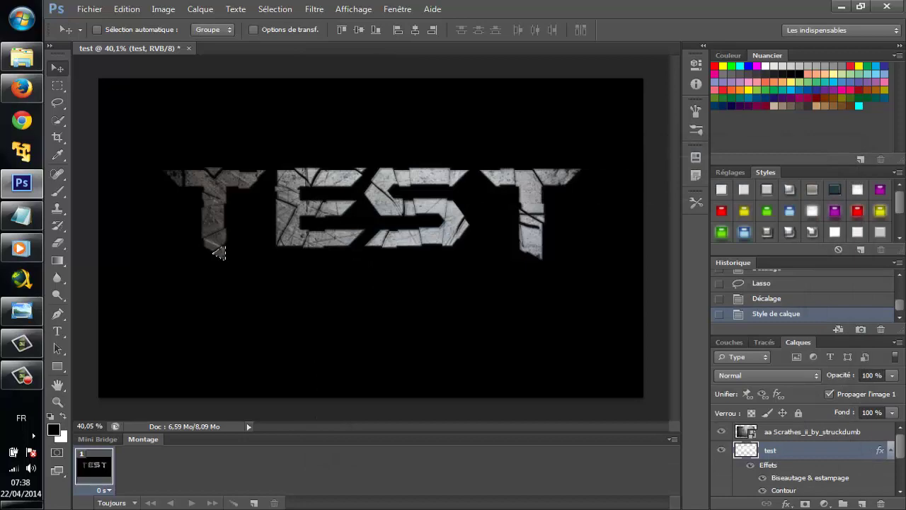
In Explorer, scroll the image pour photoshop folder down to redirect (2) and start dragging it
{"action": "left_click", "coordinate": [22, 57]}
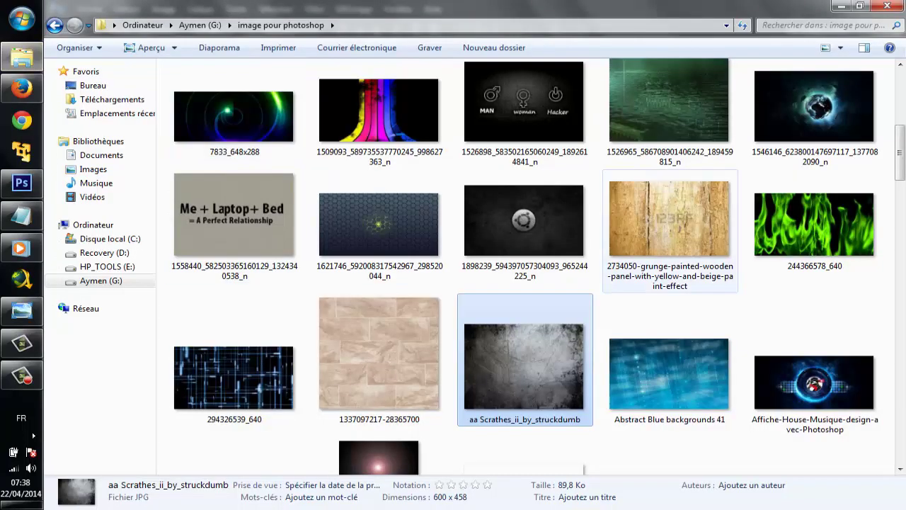
{"action": "scroll", "coordinate": [757, 135], "scroll_direction": "down", "scroll_amount": 5}
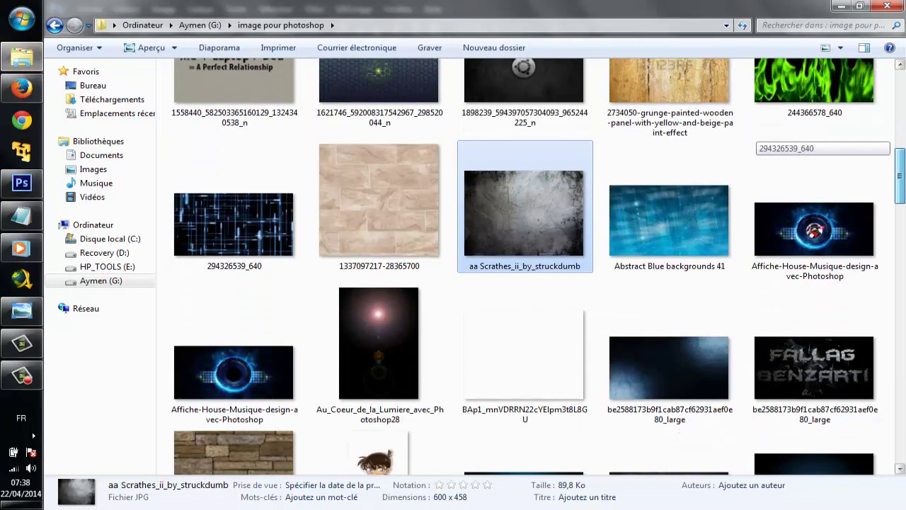
{"action": "scroll", "coordinate": [756, 140], "scroll_direction": "down", "scroll_amount": 3}
{"action": "scroll", "coordinate": [756, 141], "scroll_direction": "down", "scroll_amount": 3}
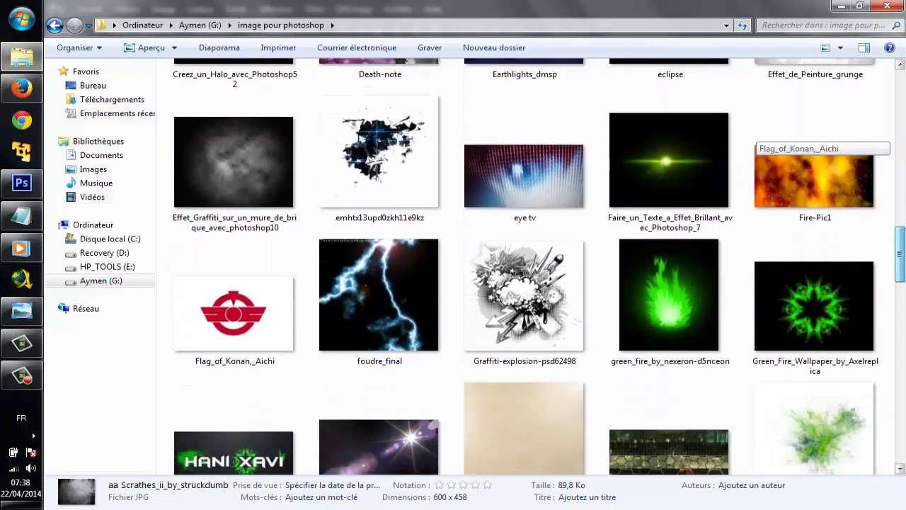
{"action": "scroll", "coordinate": [756, 140], "scroll_direction": "down", "scroll_amount": 3}
{"action": "scroll", "coordinate": [756, 140], "scroll_direction": "down", "scroll_amount": 2}
{"action": "scroll", "coordinate": [756, 140], "scroll_direction": "down", "scroll_amount": 2}
{"action": "scroll", "coordinate": [756, 140], "scroll_direction": "down", "scroll_amount": 3}
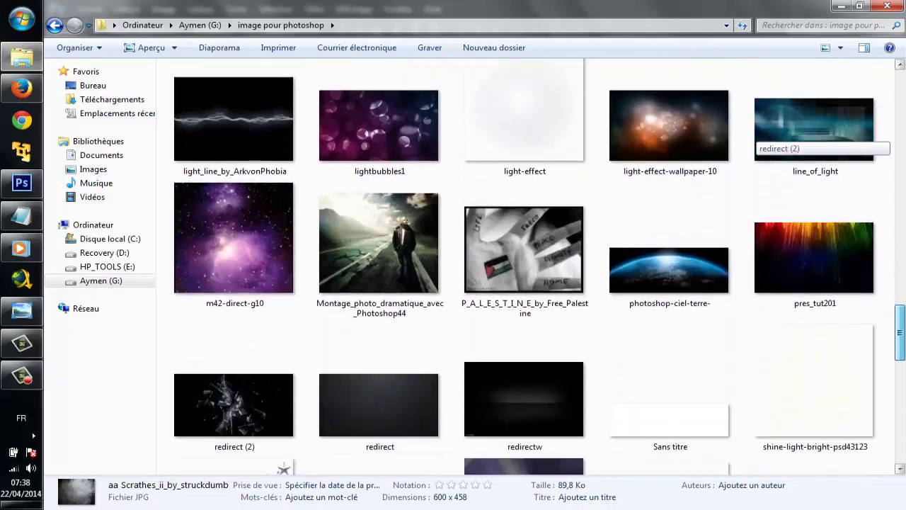
{"action": "scroll", "coordinate": [756, 140], "scroll_direction": "down", "scroll_amount": 2}
{"action": "left_click_drag", "start_coordinate": [220, 298], "coordinate": [53, 201]}
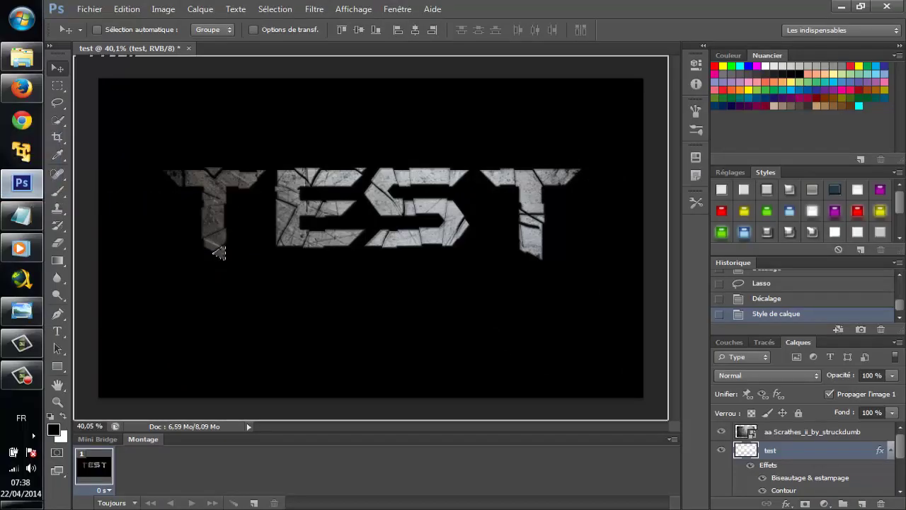
Drop the redirect (2) glass image onto the canvas, enlarge it to fill, and place it
{"action": "mouse_move", "coordinate": [53, 200]}
{"action": "left_mouse_down"}
{"action": "mouse_move", "coordinate": [219, 252]}
{"action": "mouse_move", "coordinate": [478, 228]}
{"action": "left_mouse_up"}
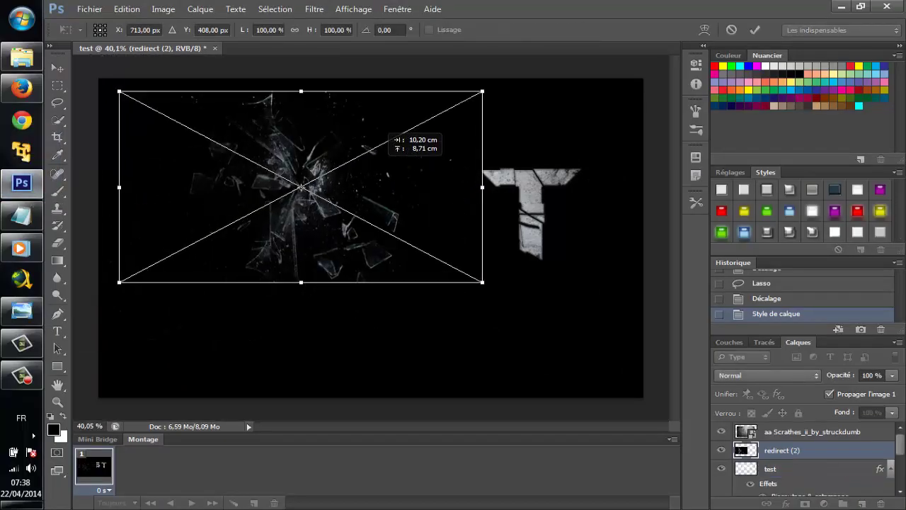
{"action": "left_click_drag", "start_coordinate": [477, 283], "coordinate": [642, 396]}
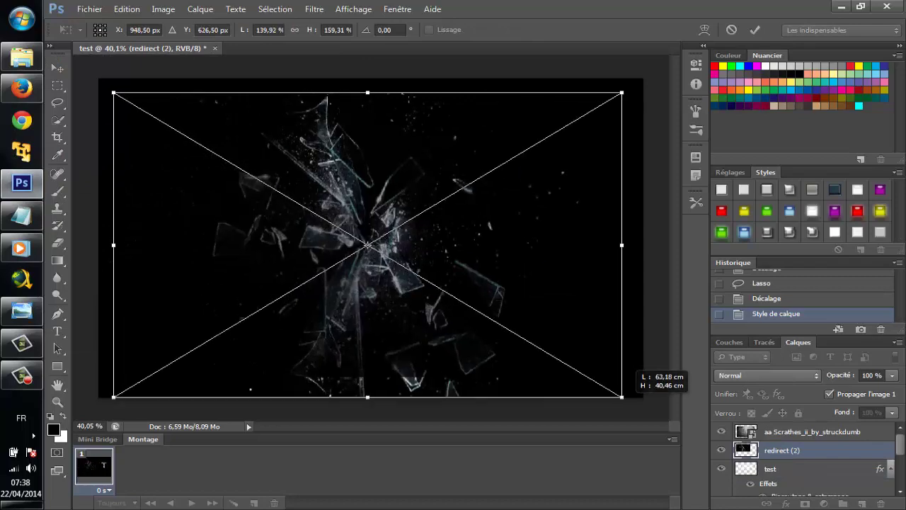
{"action": "left_click_drag", "start_coordinate": [549, 279], "coordinate": [543, 266]}
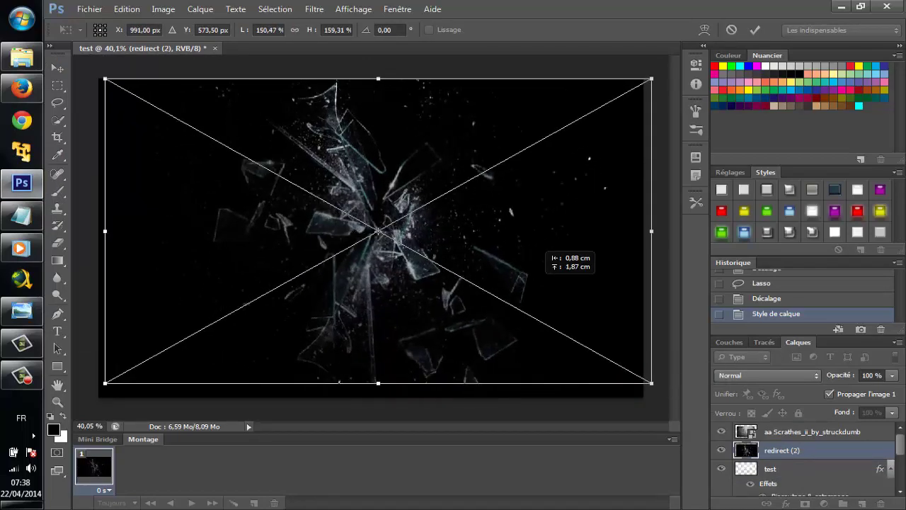
{"action": "left_click", "coordinate": [58, 68]}
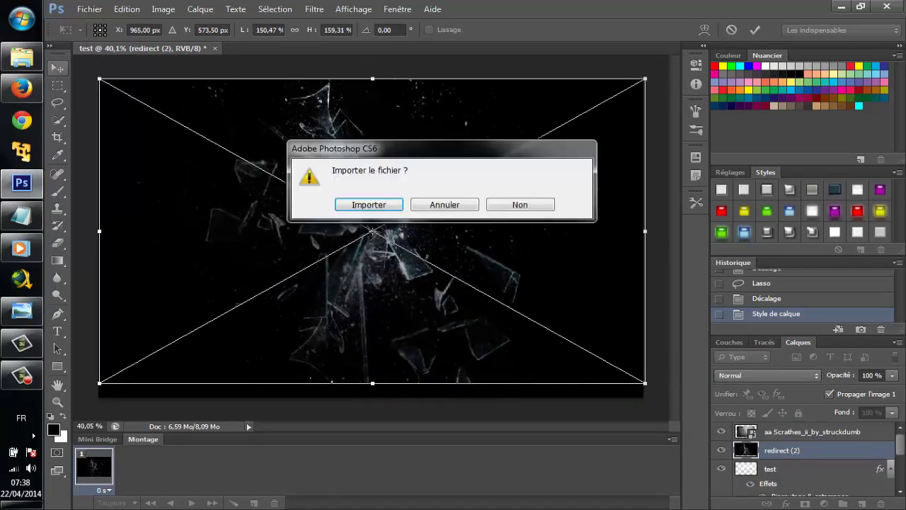
{"action": "left_click", "coordinate": [370, 203]}
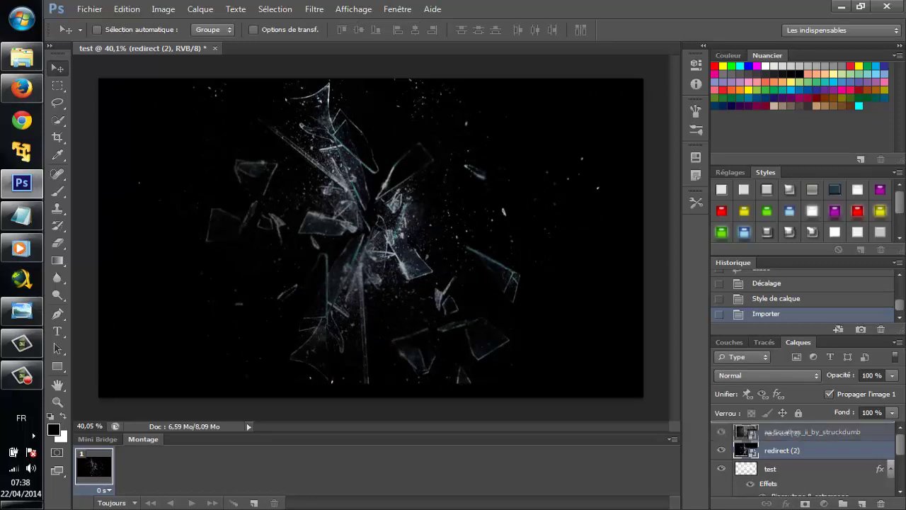
Move the glass layer to the top in Superposition blend mode, shifted up over the text
{"action": "left_click_drag", "start_coordinate": [745, 446], "coordinate": [745, 428]}
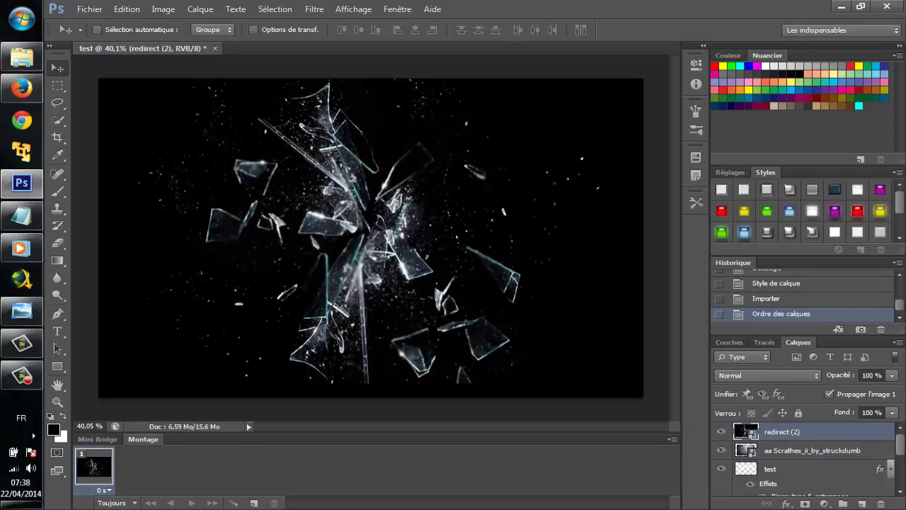
{"action": "left_click", "coordinate": [768, 375]}
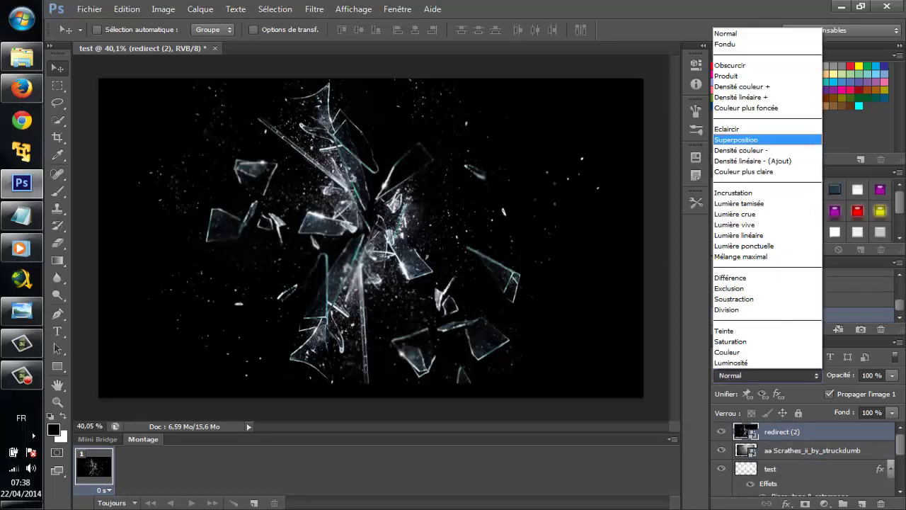
{"action": "left_click", "coordinate": [778, 137]}
{"action": "left_click_drag", "start_coordinate": [524, 198], "coordinate": [521, 181]}
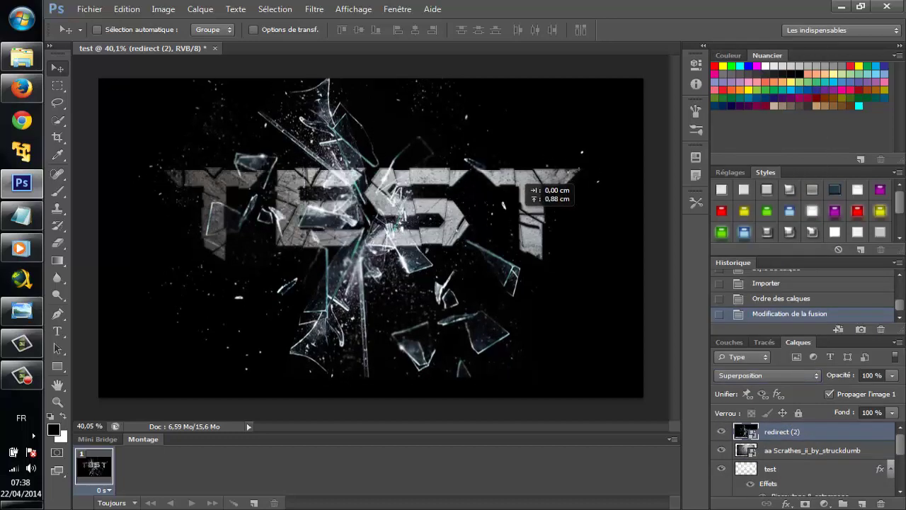
Free-transform the glass shards to about 143%, recentred over the TEST lettering, and commit
{"action": "key", "text": "ctrl+t"}
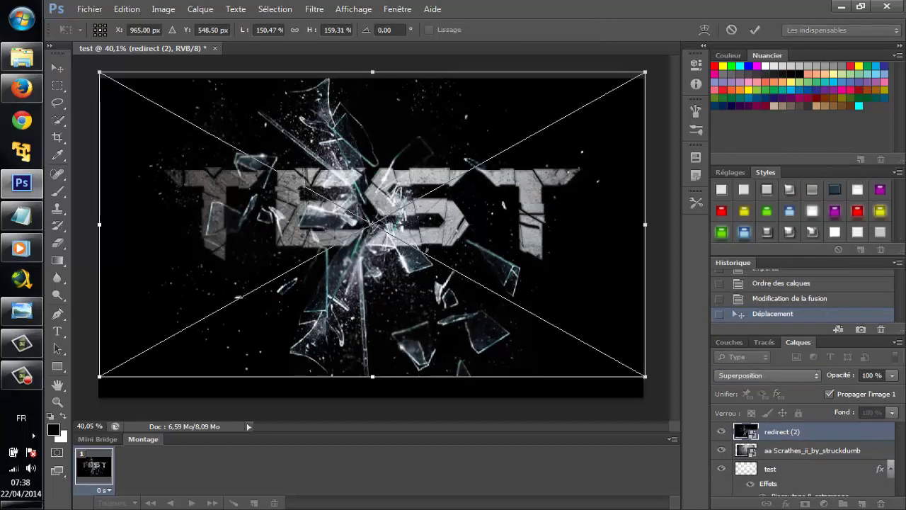
{"action": "mouse_move", "coordinate": [696, 66]}
{"action": "left_mouse_down"}
{"action": "mouse_move", "coordinate": [620, 93]}
{"action": "mouse_move", "coordinate": [618, 80]}
{"action": "left_mouse_up"}
{"action": "mouse_move", "coordinate": [546, 200]}
{"action": "left_mouse_down"}
{"action": "mouse_move", "coordinate": [552, 212]}
{"action": "mouse_move", "coordinate": [568, 176]}
{"action": "left_mouse_up"}
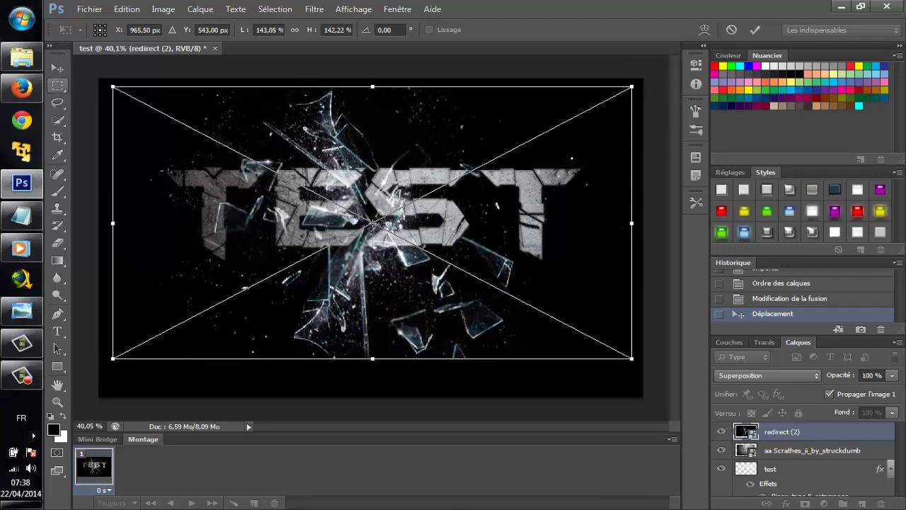
{"action": "left_click", "coordinate": [57, 68]}
{"action": "key", "text": "Return"}
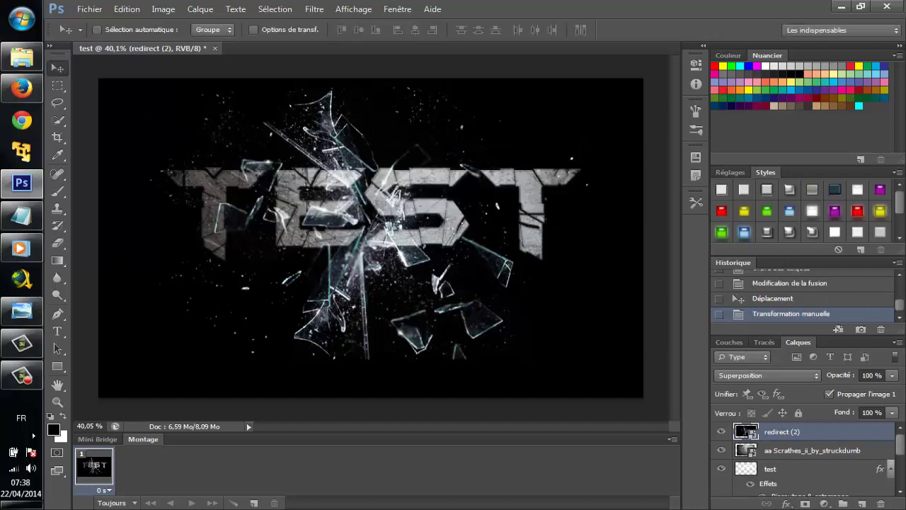
{"action": "key", "text": "alt+bracketleft"}
{"action": "key", "text": "alt+bracketleft"}
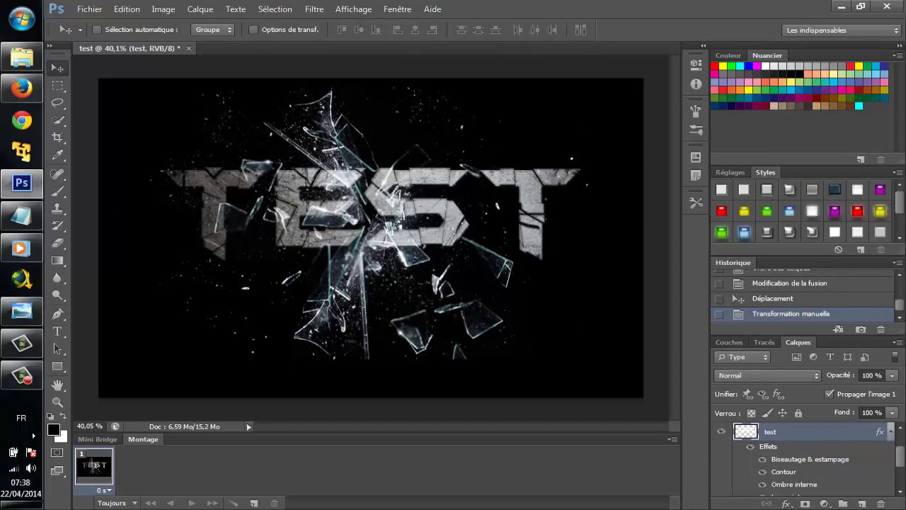
Alt+drag the test layer into a test copie duplicate offset slightly downward
{"action": "left_click_drag", "start_coordinate": [433, 185], "coordinate": [435, 173]}
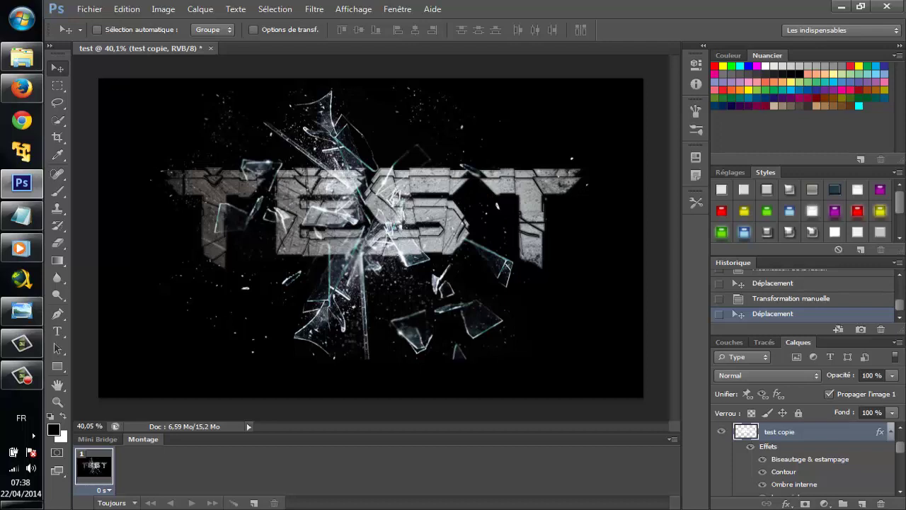
{"action": "key", "text": "Delete"}
{"action": "mouse_move", "coordinate": [436, 173]}
{"action": "left_mouse_down"}
{"action": "mouse_move", "coordinate": [445, 200]}
{"action": "mouse_move", "coordinate": [438, 181]}
{"action": "left_mouse_up"}
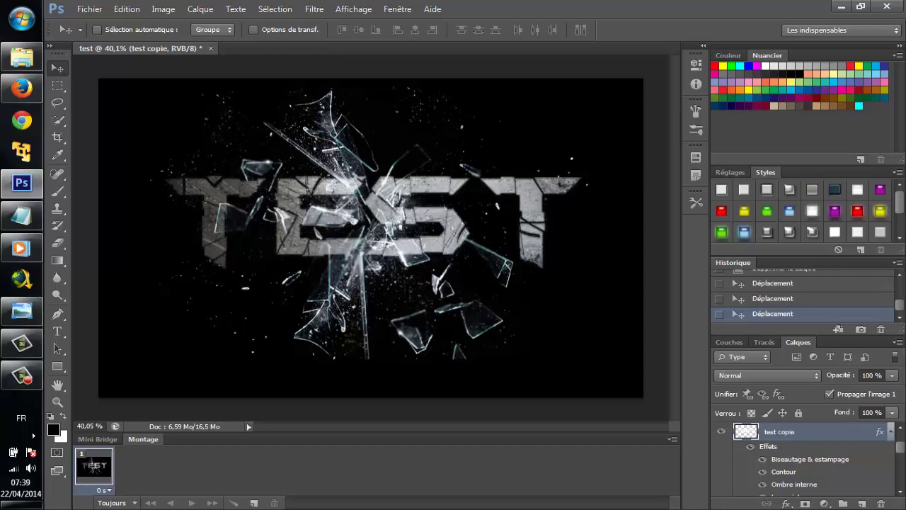
Apply Flou radial to test copie in Zoom mode, Supérieure quality, amount 92
{"action": "left_click", "coordinate": [315, 8]}
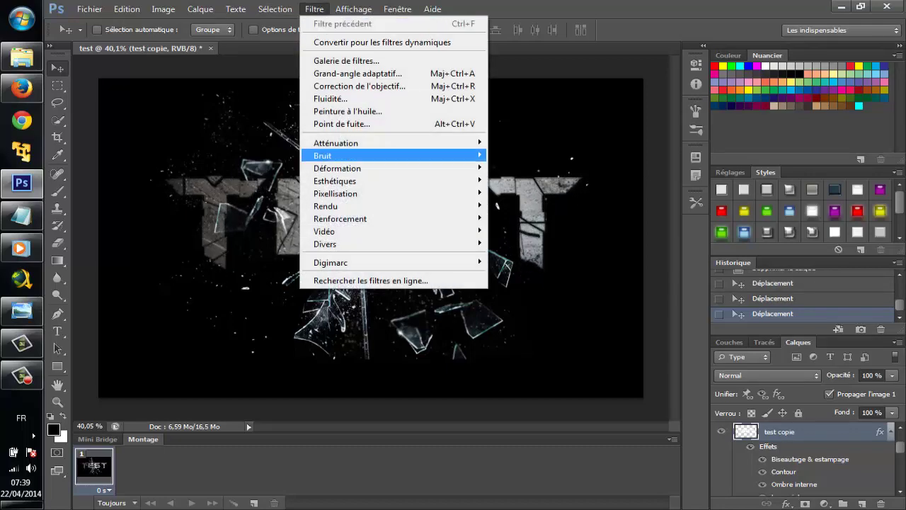
{"action": "left_click", "coordinate": [315, 9]}
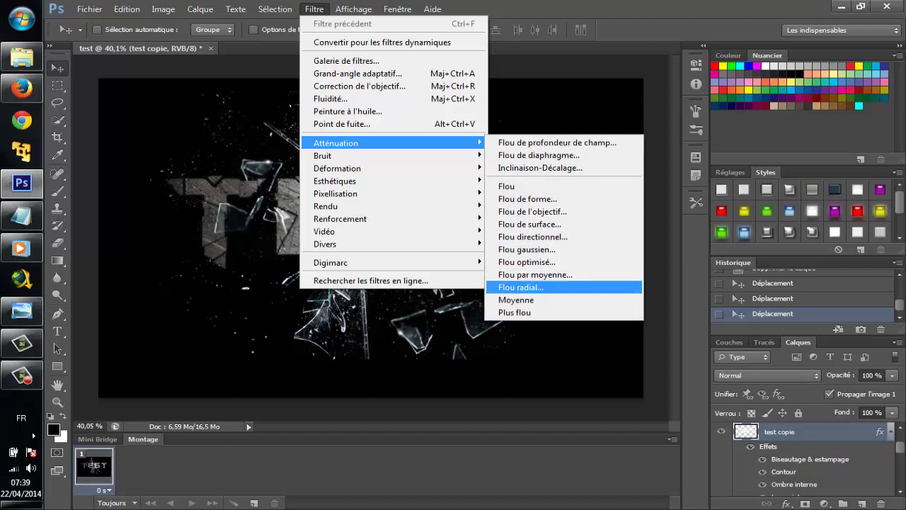
{"action": "left_click", "coordinate": [521, 287]}
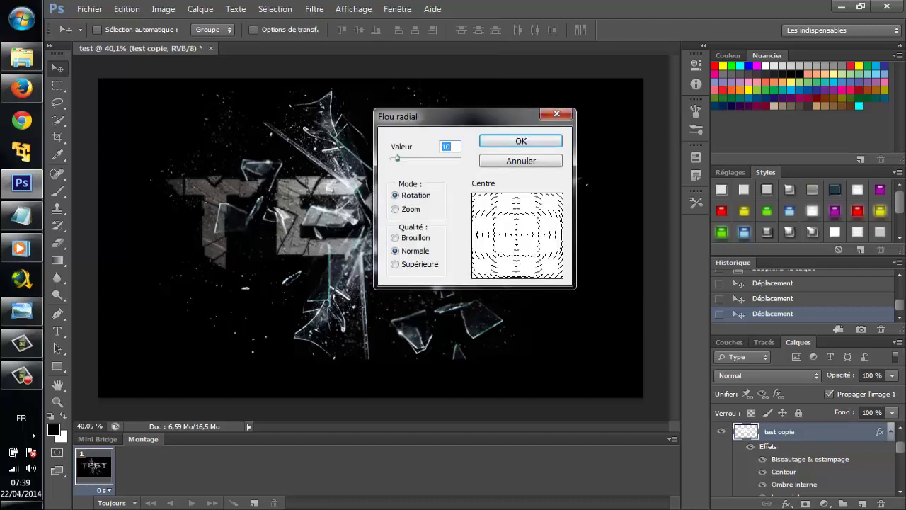
{"action": "left_click", "coordinate": [395, 209]}
{"action": "left_click", "coordinate": [411, 264]}
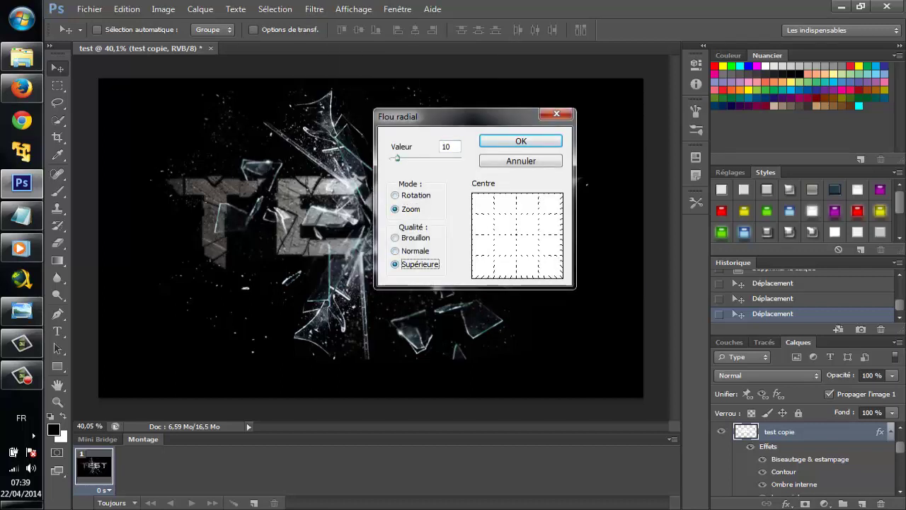
{"action": "left_click_drag", "start_coordinate": [397, 157], "coordinate": [453, 157]}
{"action": "key", "text": "Return"}
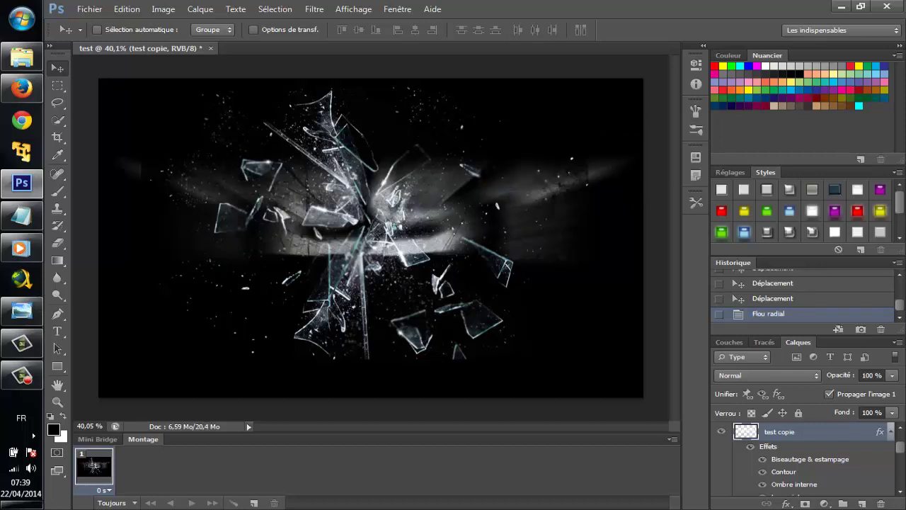
Move the blurred test copie layer below the original so crisp TEST text shows over the zoom streaks
{"action": "scroll", "coordinate": [807, 461], "scroll_direction": "up", "scroll_amount": 2}
{"action": "scroll", "coordinate": [807, 460], "scroll_direction": "down", "scroll_amount": 1}
{"action": "scroll", "coordinate": [807, 460], "scroll_direction": "down", "scroll_amount": 1}
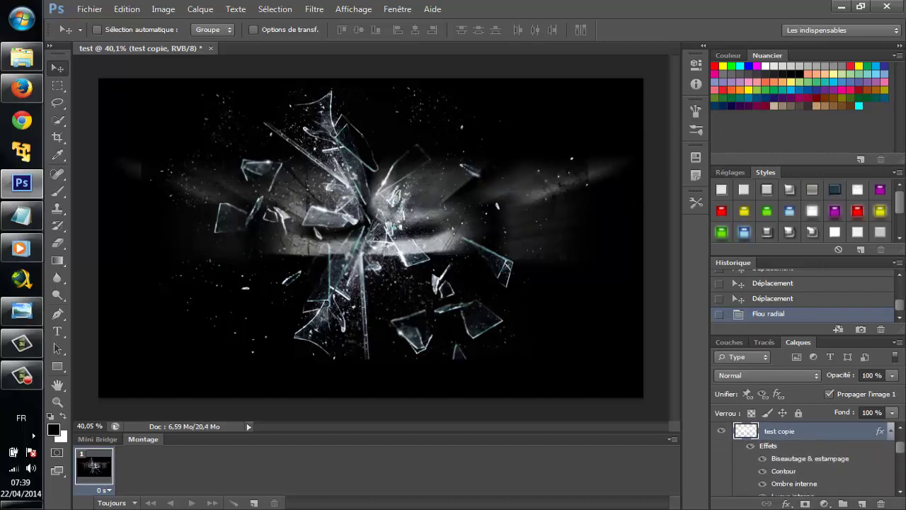
{"action": "scroll", "coordinate": [807, 460], "scroll_direction": "down", "scroll_amount": 1}
{"action": "scroll", "coordinate": [807, 461], "scroll_direction": "down", "scroll_amount": 1}
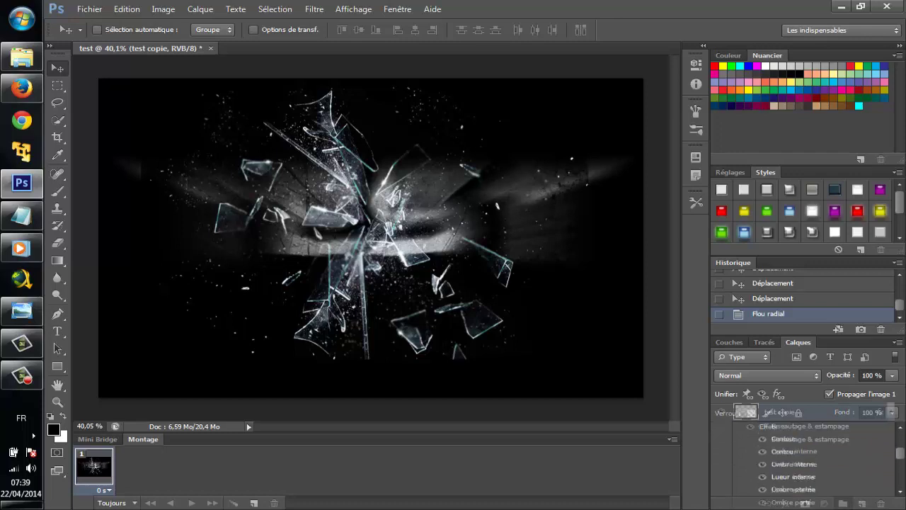
{"action": "scroll", "coordinate": [807, 461], "scroll_direction": "down", "scroll_amount": 1}
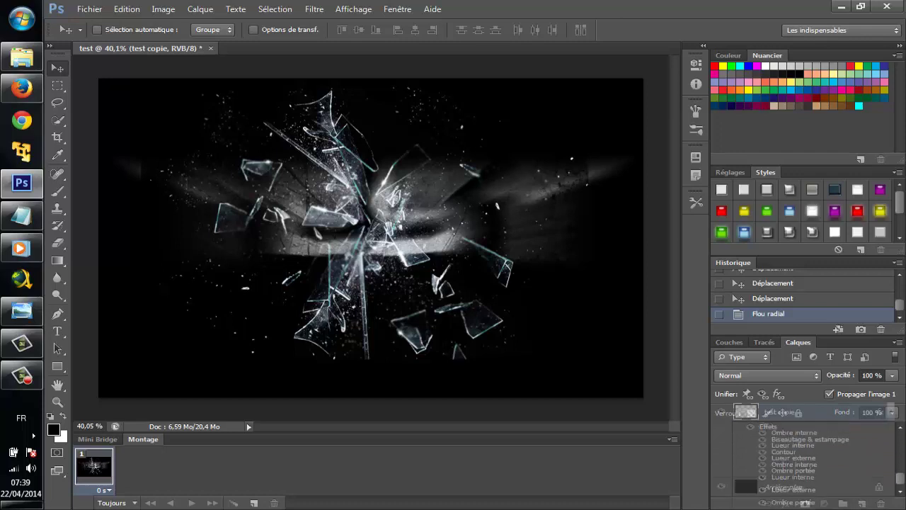
{"action": "left_click_drag", "start_coordinate": [778, 412], "coordinate": [779, 414]}
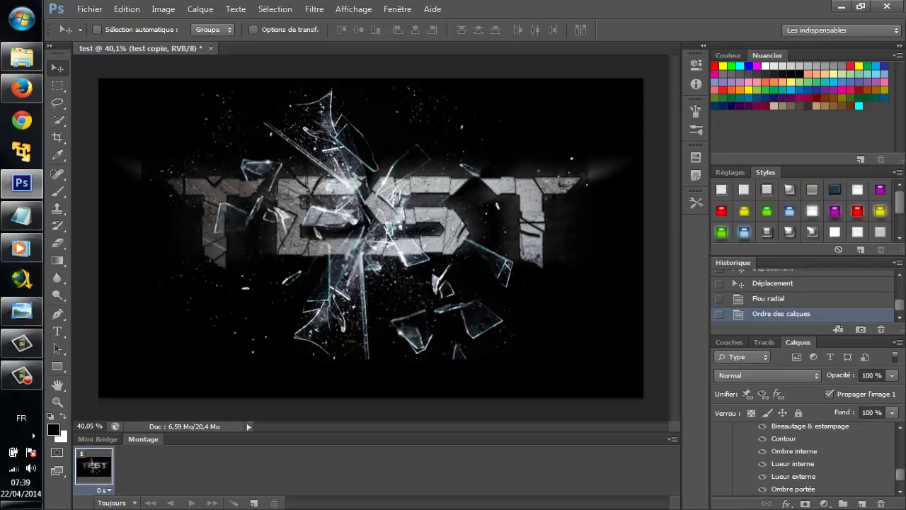
Save the artwork as JPEG 'info pro' via Enregistrer sous, then minimize Photoshop to the desktop
{"action": "left_click", "coordinate": [89, 9]}
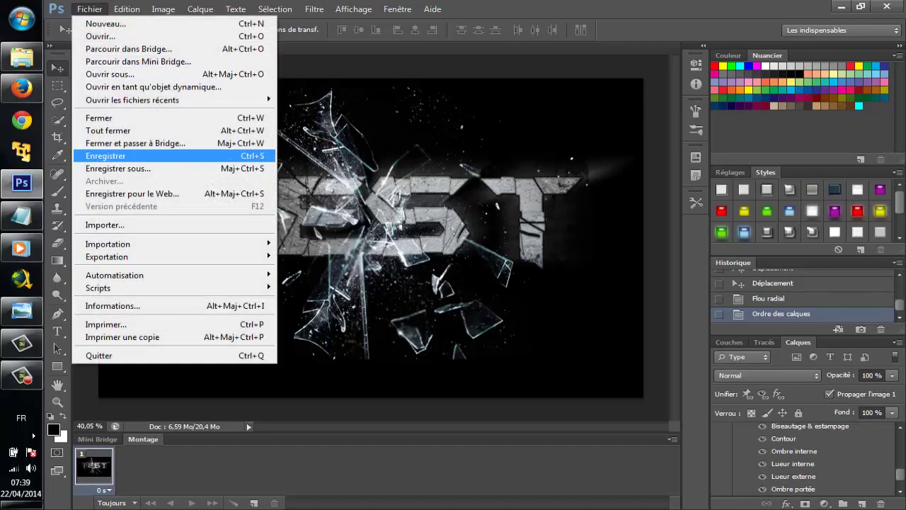
{"action": "left_click", "coordinate": [128, 168]}
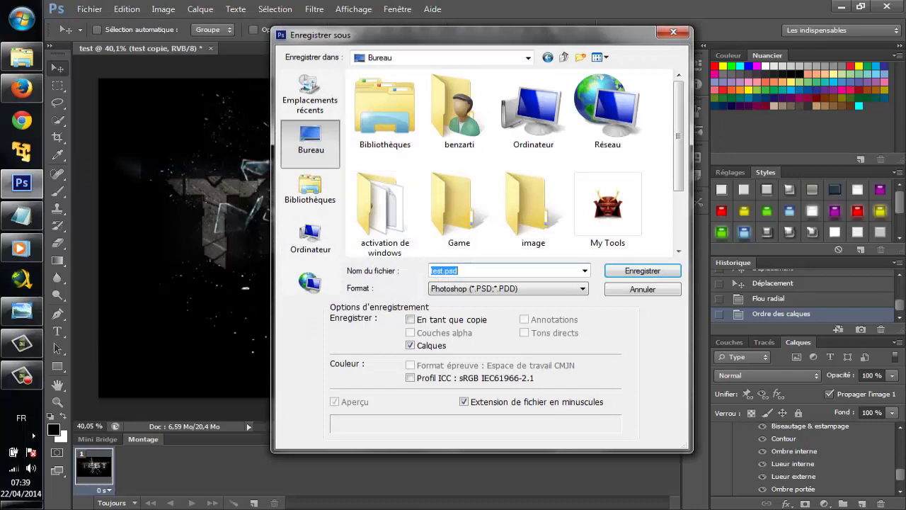
{"action": "left_click", "coordinate": [507, 288]}
{"action": "left_click", "coordinate": [495, 387]}
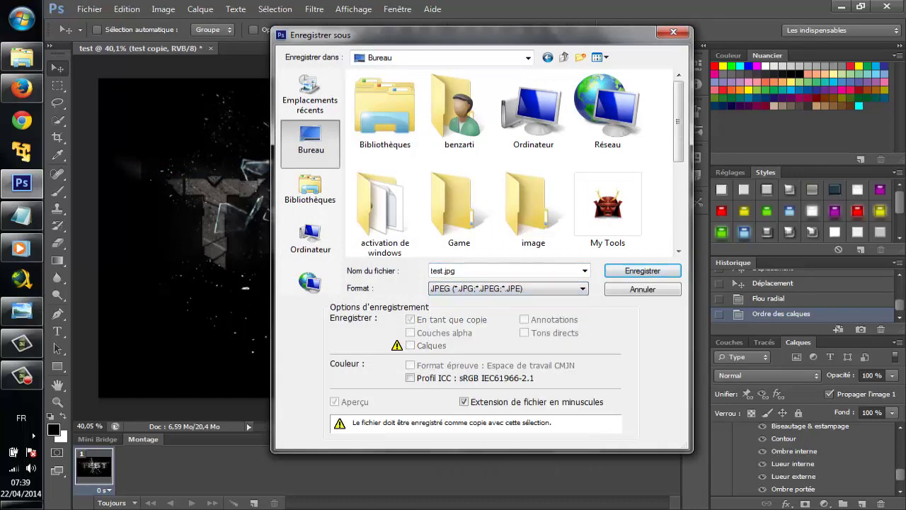
{"action": "key", "text": "shift+Tab"}
{"action": "key", "text": "BackSpace"}
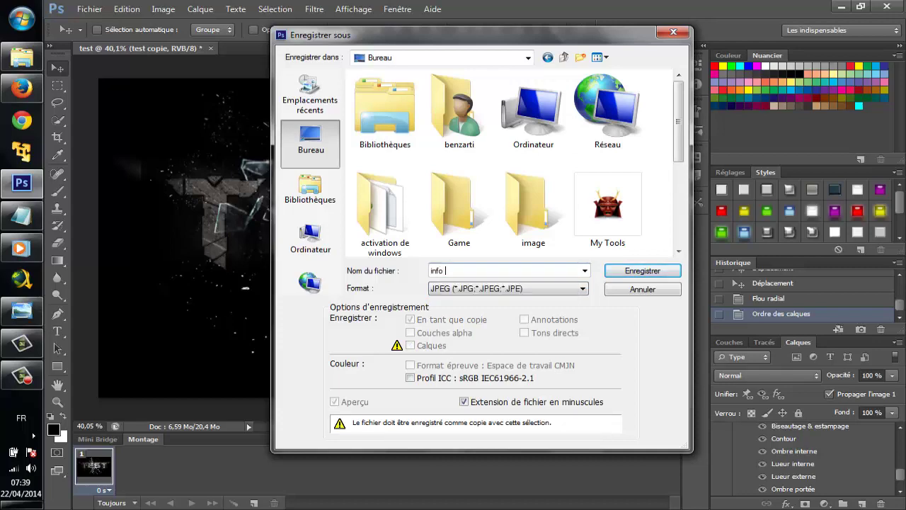
{"action": "key", "text": "Return"}
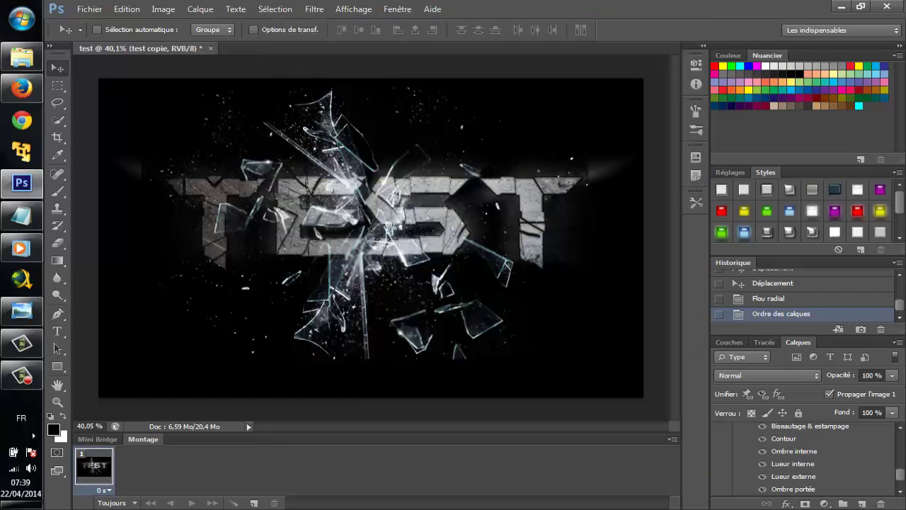
{"action": "key", "text": "Return"}
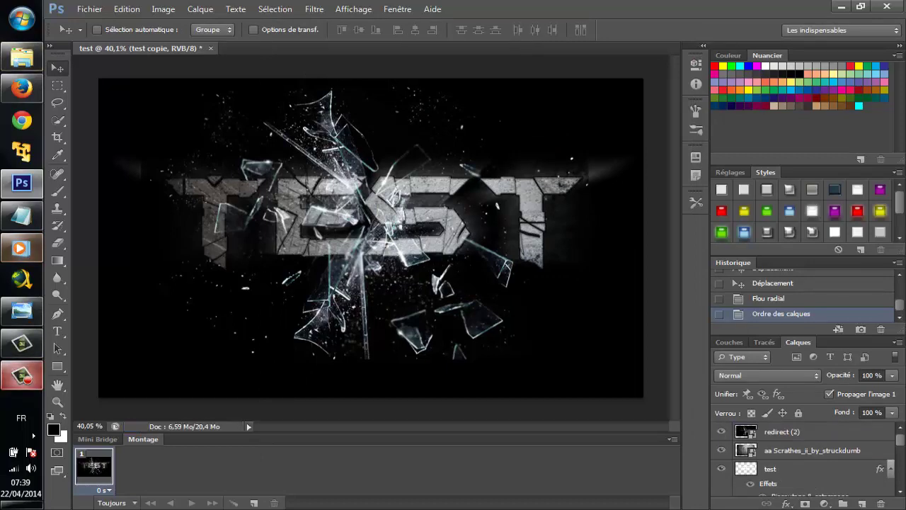
{"action": "key", "text": "super+d"}
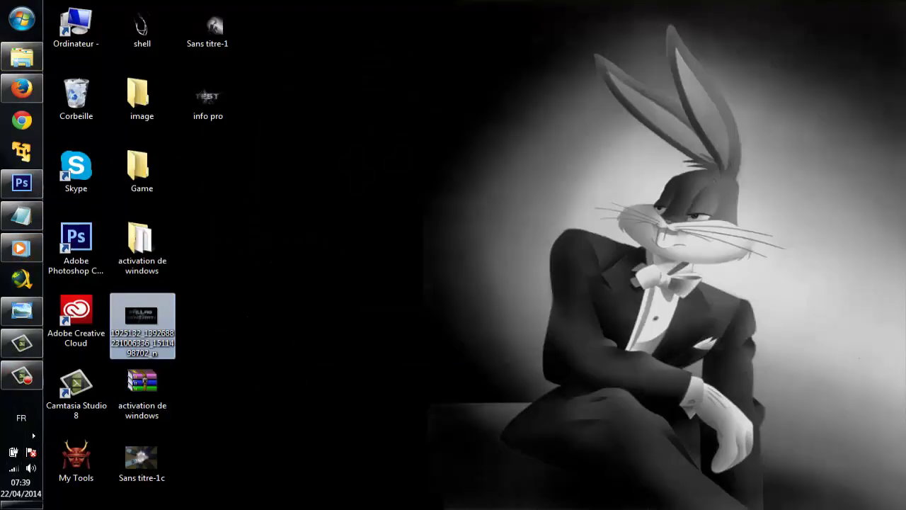
Preview the info pro desktop image in Photo Viewer, then bring the untitled Notepad notes to front
{"action": "right_click", "coordinate": [214, 101]}
{"action": "key", "text": "Return"}
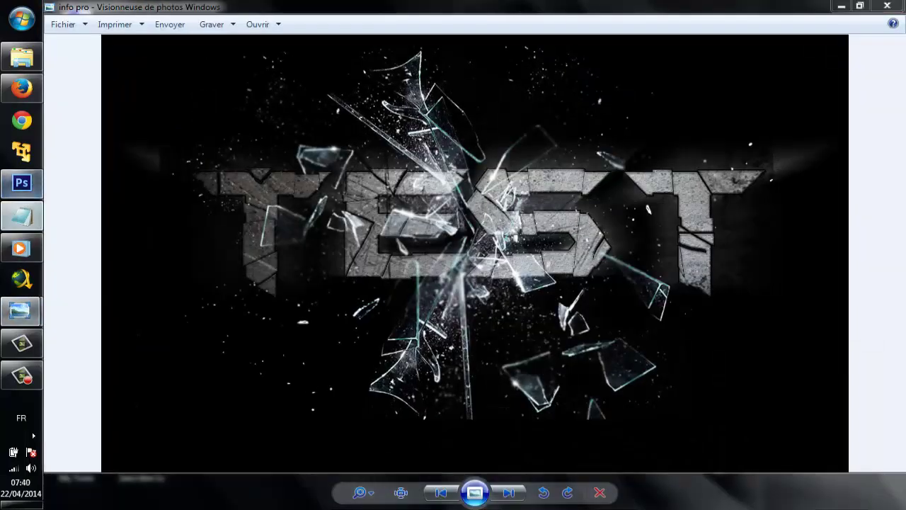
{"action": "left_click", "coordinate": [21, 215]}
Scroll down the Notepad notes and highlight the line inviting questions
{"action": "scroll", "coordinate": [495, 226], "scroll_direction": "down", "scroll_amount": 1}
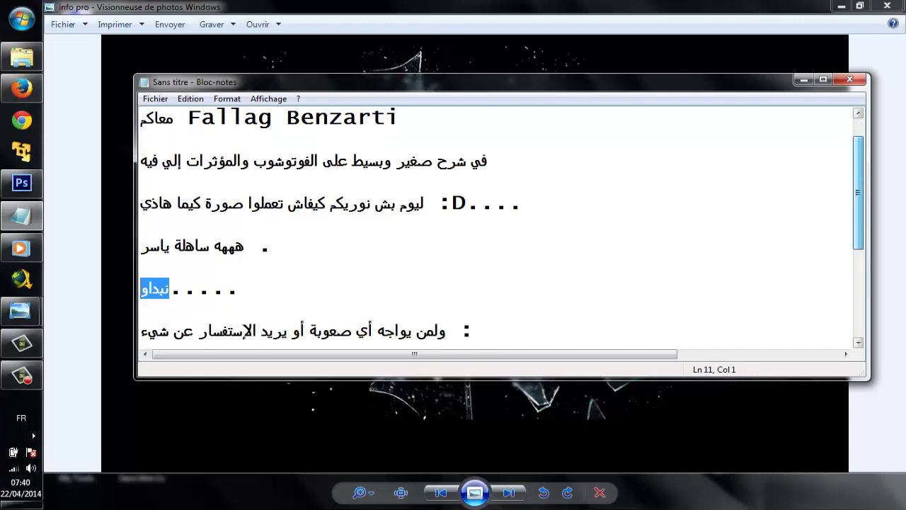
{"action": "scroll", "coordinate": [496, 227], "scroll_direction": "down", "scroll_amount": 1}
{"action": "scroll", "coordinate": [496, 226], "scroll_direction": "down", "scroll_amount": 1}
{"action": "scroll", "coordinate": [496, 226], "scroll_direction": "down", "scroll_amount": 1}
{"action": "scroll", "coordinate": [495, 226], "scroll_direction": "down", "scroll_amount": 1}
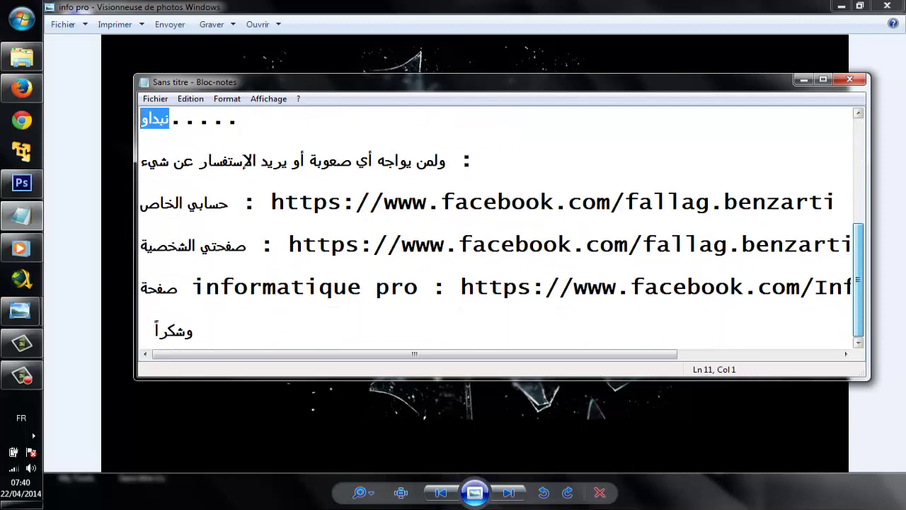
{"action": "key", "text": "Down"}
{"action": "key", "text": "Down"}
{"action": "key", "text": "shift+End"}
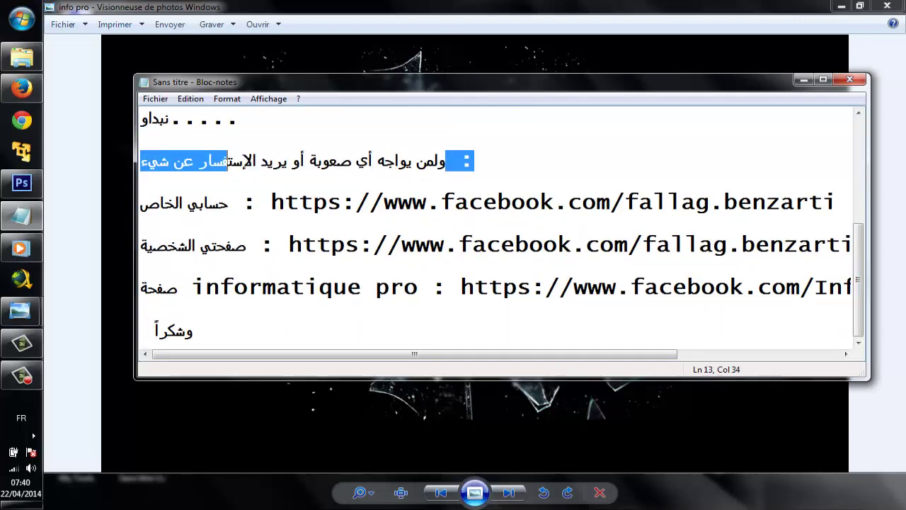
{"action": "key", "text": "shift+Home"}
Highlight the account name in the first social-media link
{"action": "key", "text": "Down"}
{"action": "key", "text": "Down"}
{"action": "key", "text": "ctrl+shift+Right"}
{"action": "key", "text": "Right"}
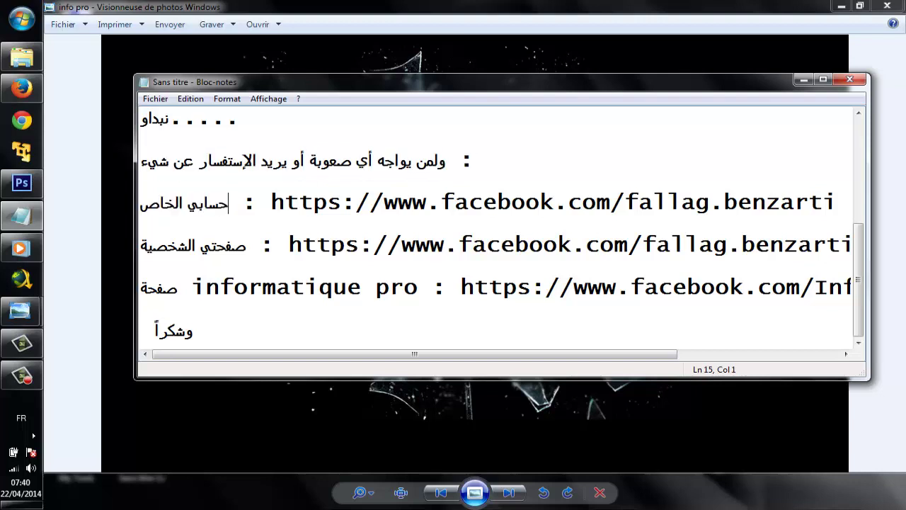
{"action": "key", "text": "End"}
{"action": "key", "text": "ctrl+Left"}
{"action": "key", "text": "ctrl+Left"}
{"action": "key", "text": "ctrl+Left"}
{"action": "key", "text": "shift+Right"}
{"action": "key", "text": "shift+End"}
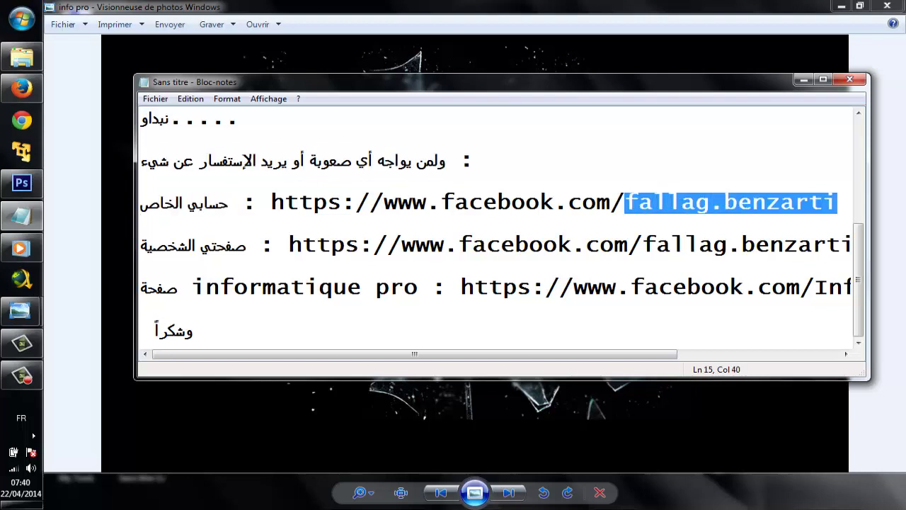
Highlight the labels and page names of the second and last link lines
{"action": "key", "text": "Down"}
{"action": "key", "text": "Down"}
{"action": "key", "text": "ctrl+shift+Left"}
{"action": "key", "text": "ctrl+shift+Left"}
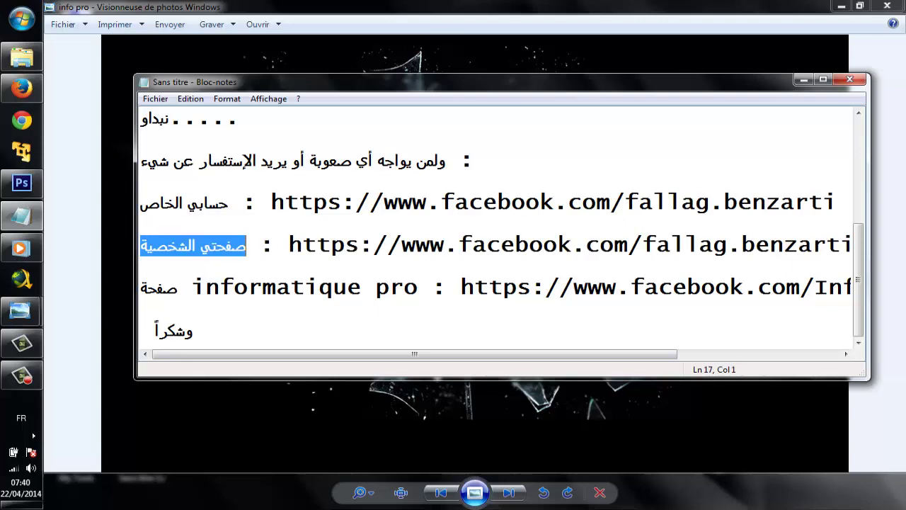
{"action": "left_click_drag", "start_coordinate": [414, 354], "coordinate": [519, 354]}
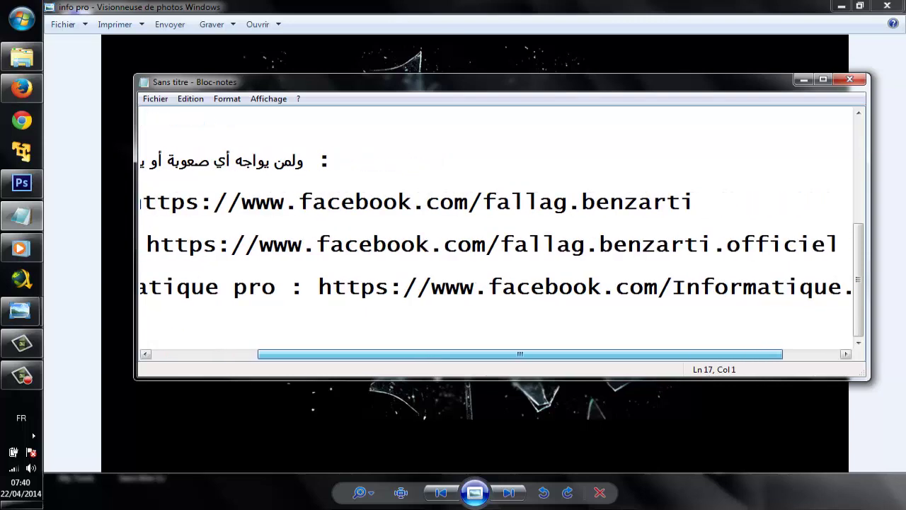
{"action": "left_click_drag", "start_coordinate": [841, 244], "coordinate": [500, 244]}
{"action": "left_click_drag", "start_coordinate": [520, 354], "coordinate": [414, 354]}
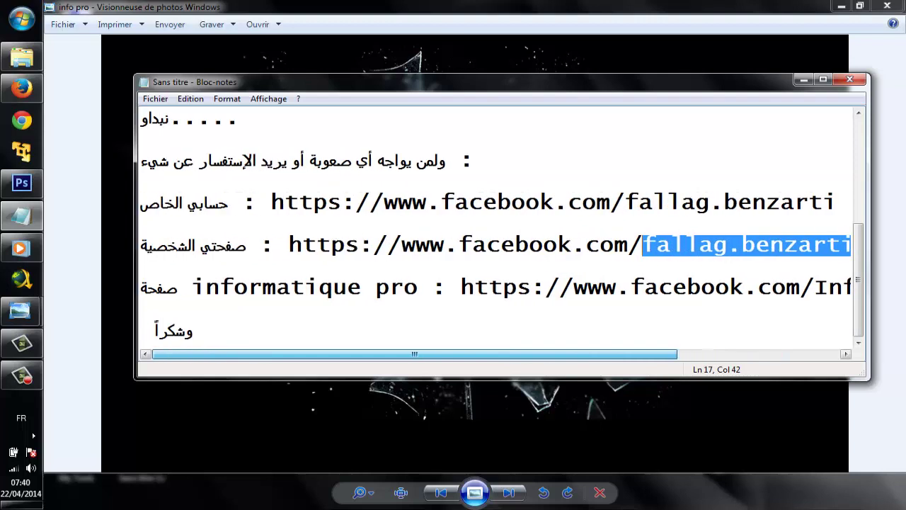
{"action": "left_click_drag", "start_coordinate": [206, 287], "coordinate": [405, 286]}
{"action": "left_click_drag", "start_coordinate": [414, 354], "coordinate": [577, 354]}
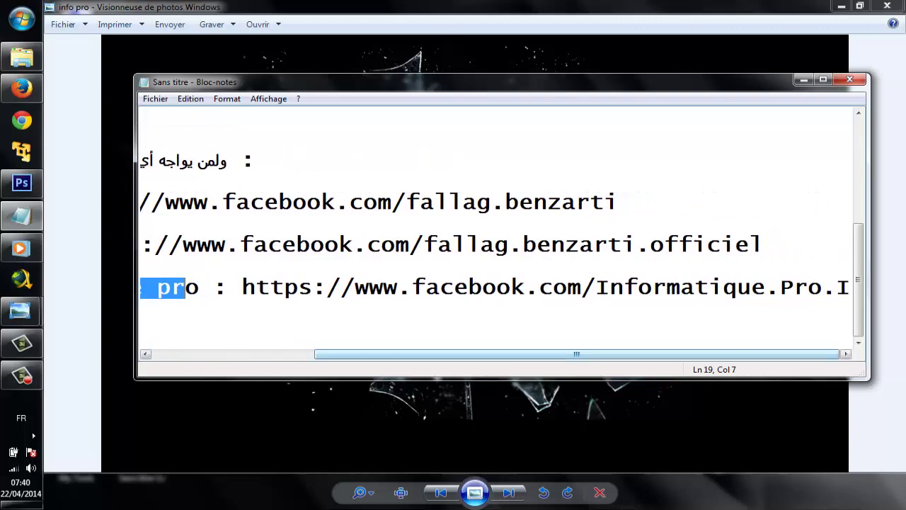
{"action": "left_click_drag", "start_coordinate": [597, 286], "coordinate": [652, 287]}
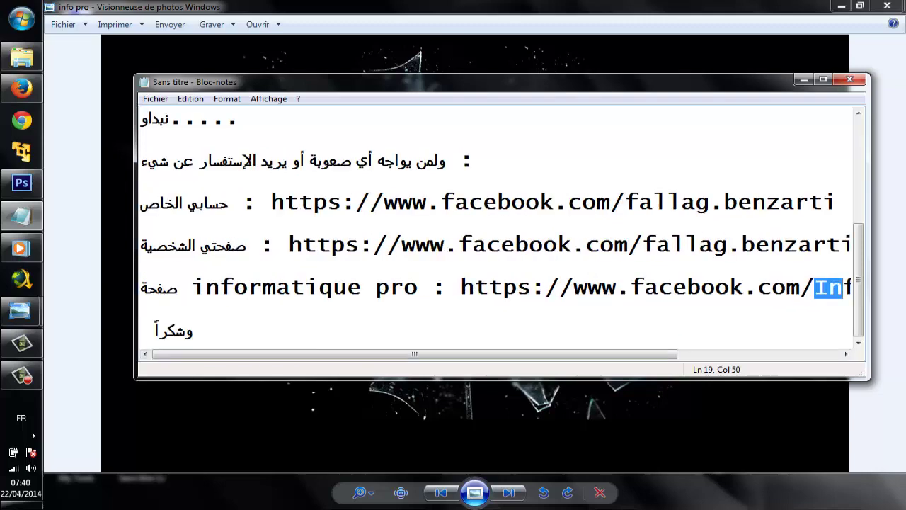
Append ':D' after the closing thank-you word and stop the screen recording
{"action": "left_click_drag", "start_coordinate": [207, 331], "coordinate": [156, 331]}
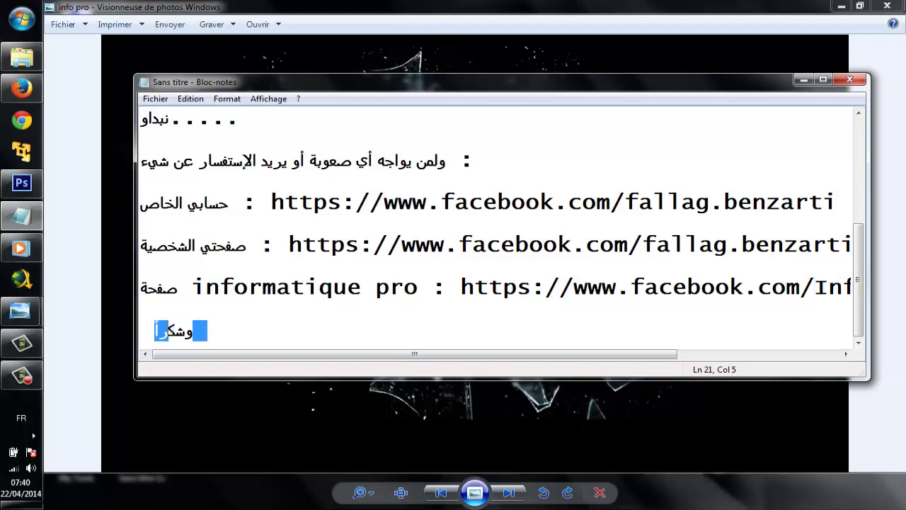
{"action": "key", "text": "End"}
{"action": "type", "text": ":"}
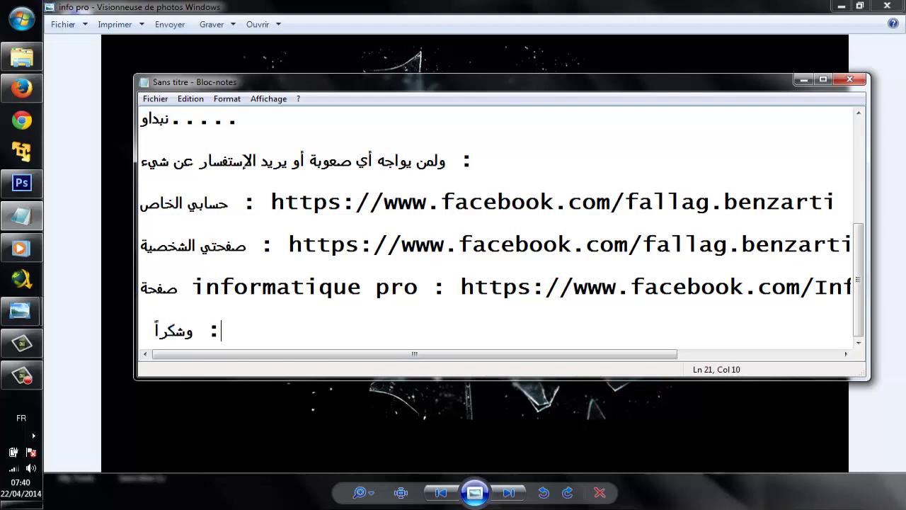
{"action": "type", "text": "D"}
{"action": "left_click", "coordinate": [21, 376]}
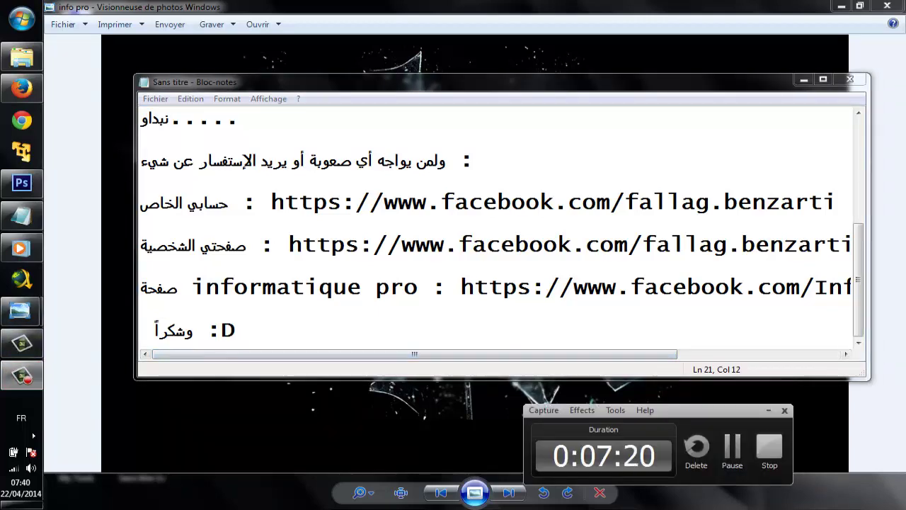
{"action": "left_click", "coordinate": [769, 446]}
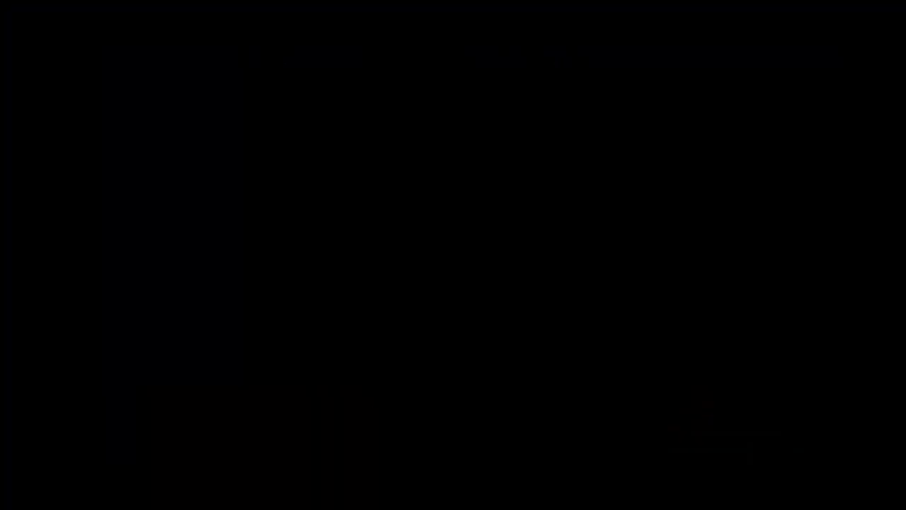